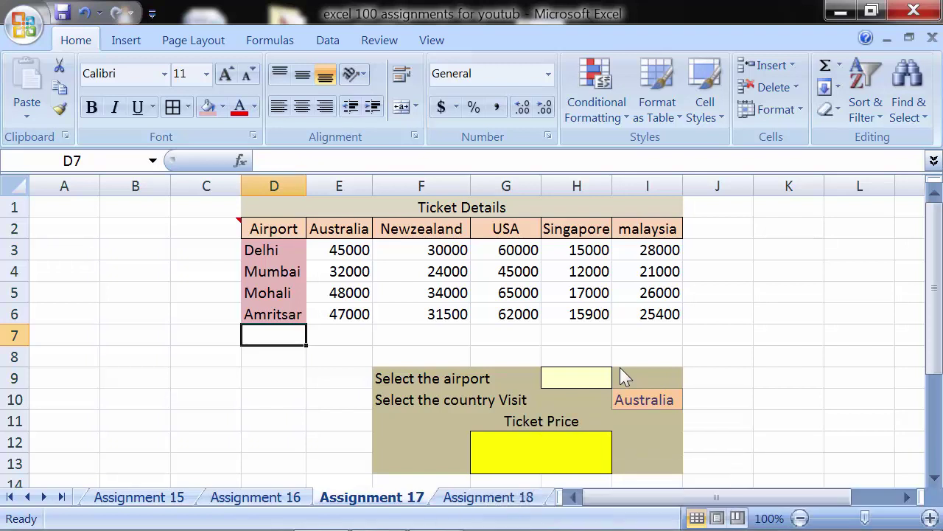
- Highlight the Ticket Details fare table and its airport list, pointing out Delhi
mouse_move(231, 230)
left_click_drag(310, 212, 343, 309)
left_click_drag(277, 230, 289, 313)
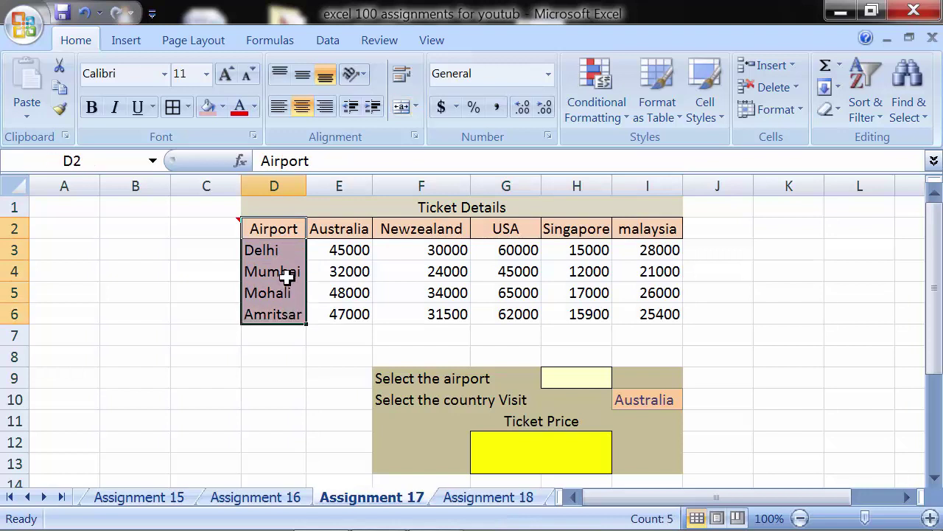
left_click(286, 251)
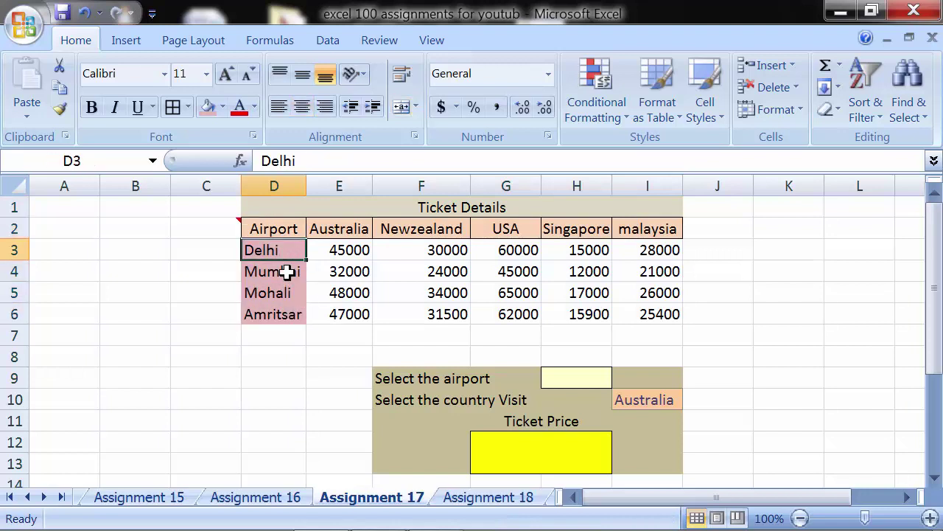
left_click_drag(287, 271, 287, 255)
left_click(282, 251)
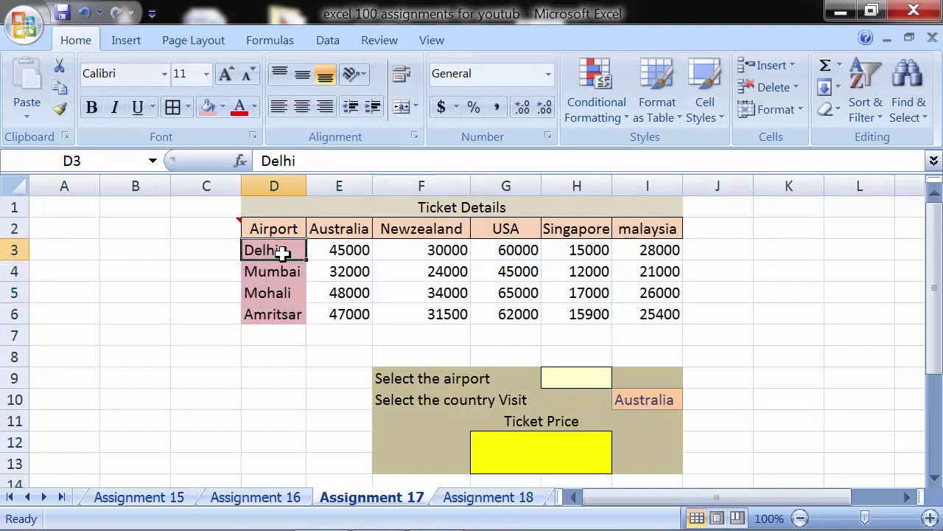
- Walk through Delhi's fares: Australia 45000, Newzealand 30000, USA 60000, Singapore 15000, malaysia 28000
left_click(333, 234)
left_click(333, 251)
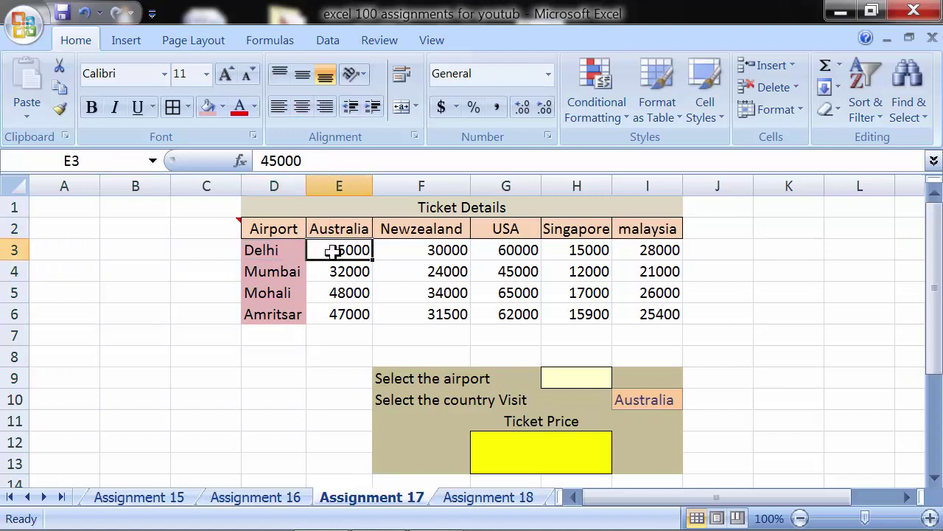
left_click(275, 251)
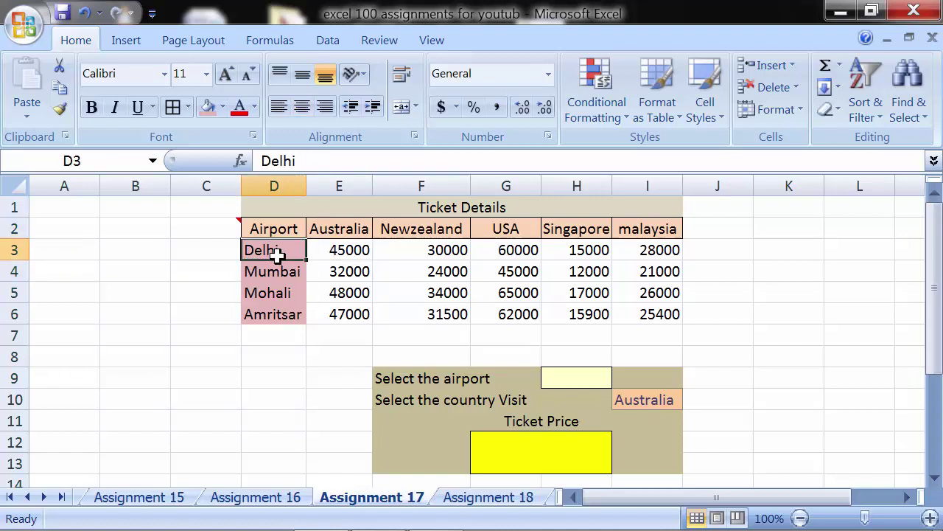
left_click(428, 251)
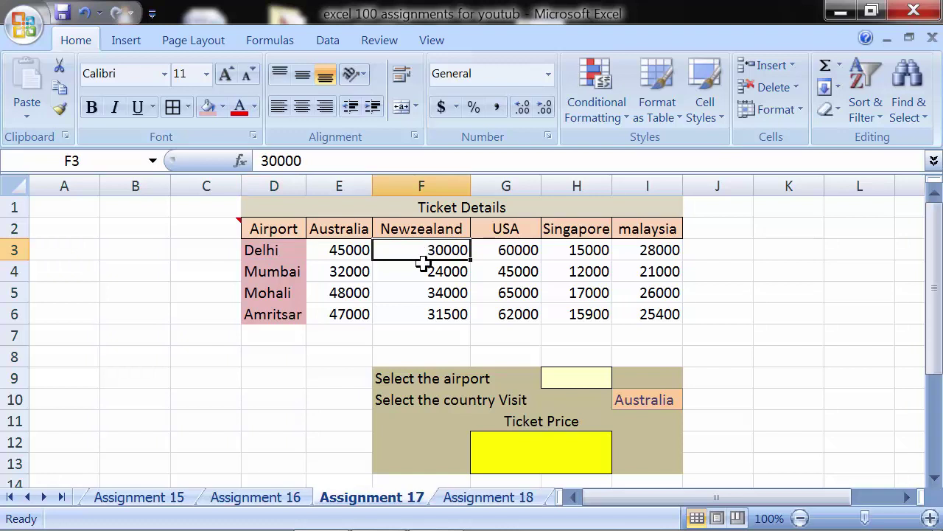
left_click(280, 248)
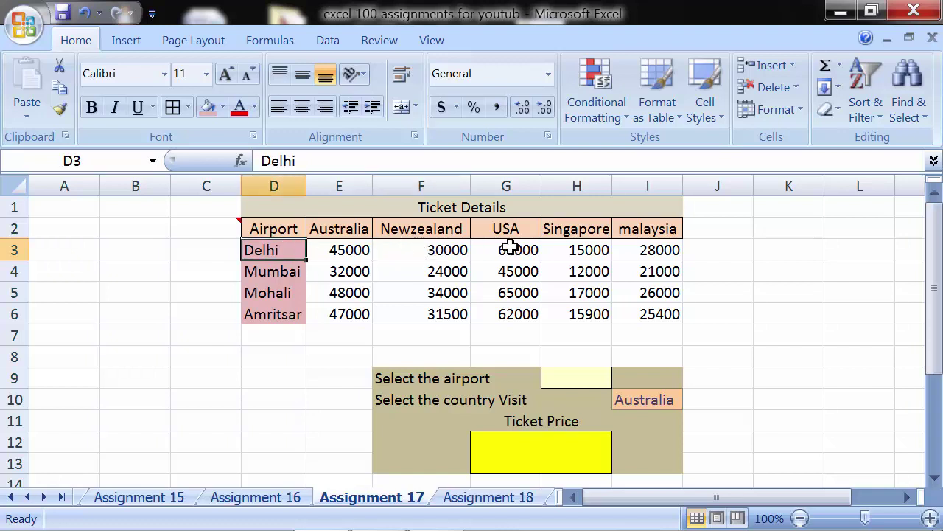
left_click(513, 249)
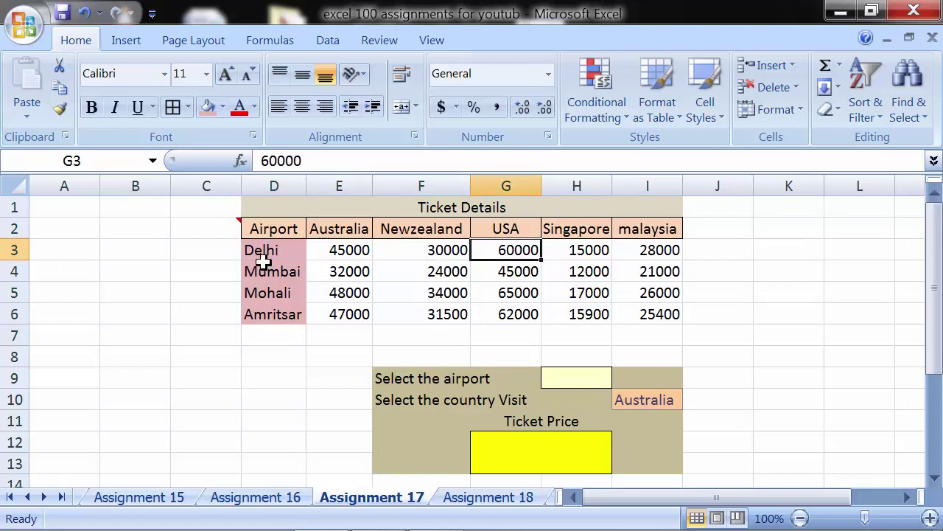
left_click(572, 252)
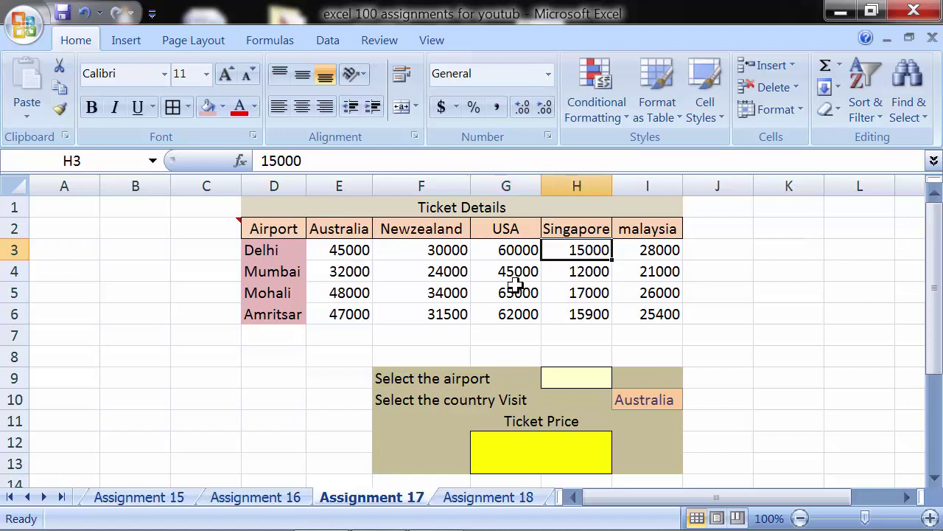
left_click(623, 249)
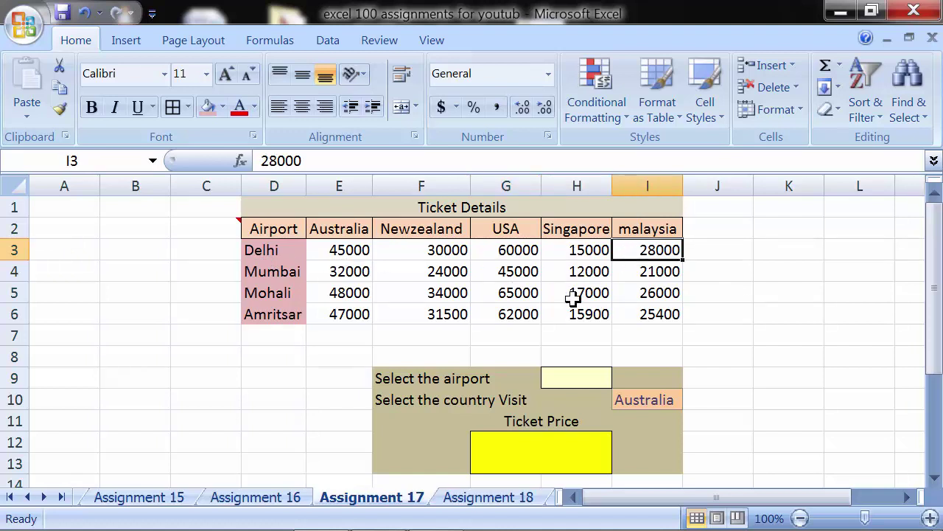
- Select airports Delhi to Amritsar and review Mumbai's fares: 32000, 24000, 45000, 12000, 21000
left_click(280, 272)
left_click(279, 253)
left_click_drag(280, 253, 281, 314)
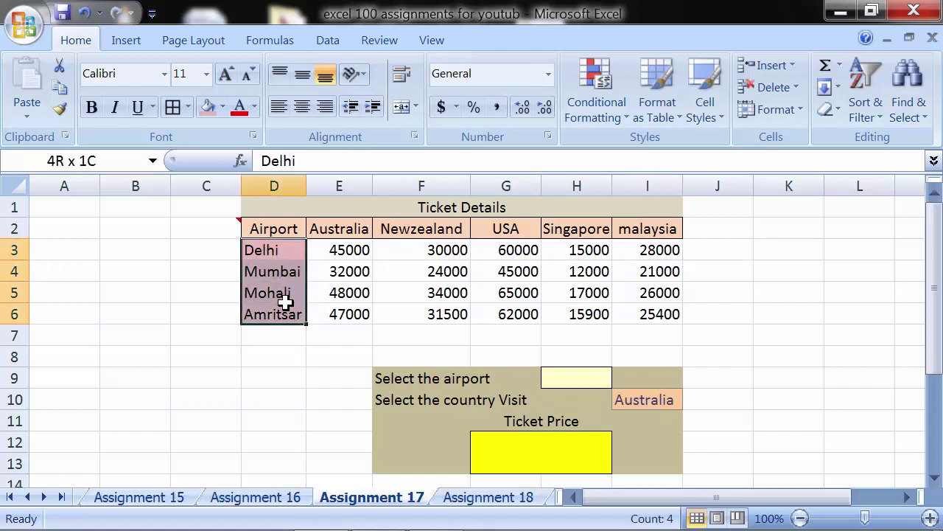
left_click(288, 273)
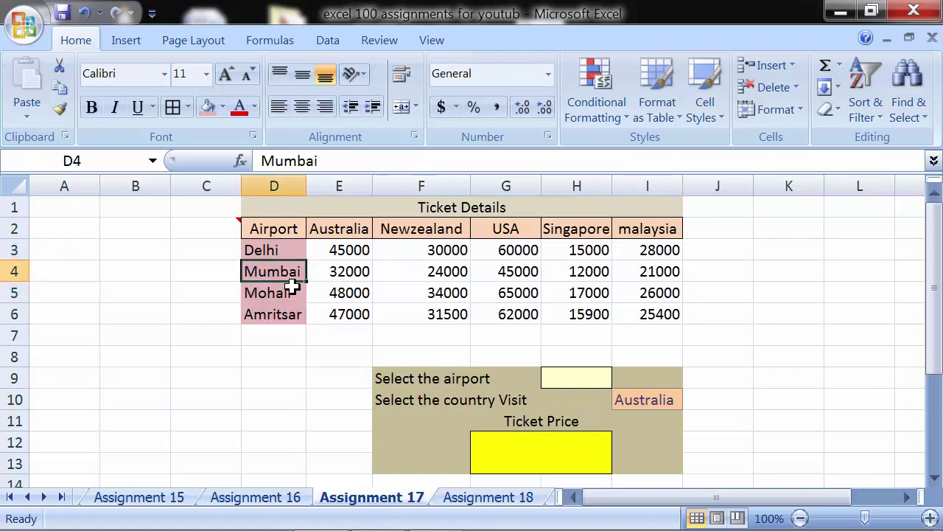
left_click(336, 271)
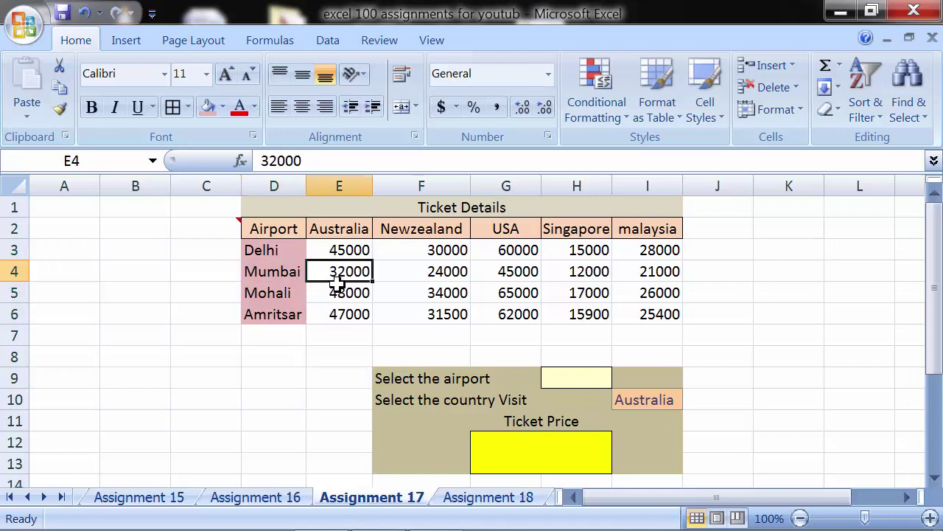
left_click(421, 276)
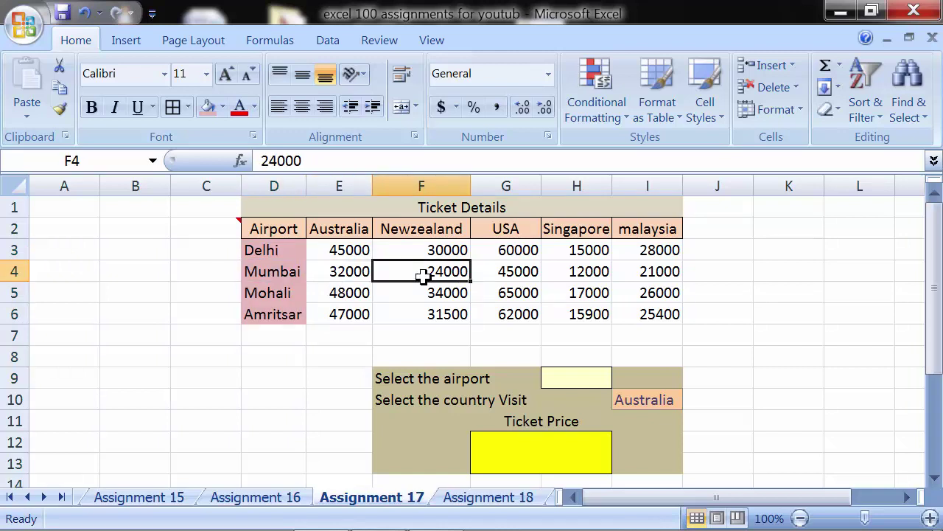
left_click(519, 271)
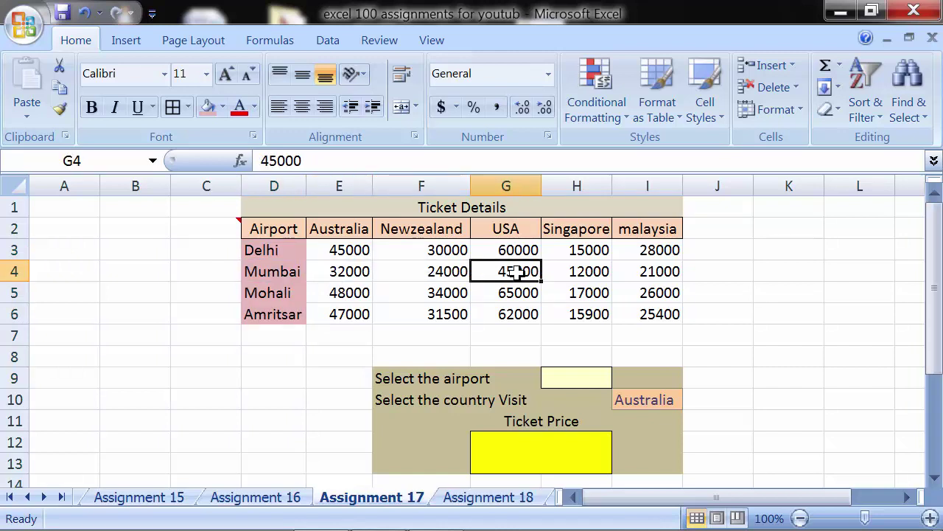
left_click(591, 273)
left_click(628, 271)
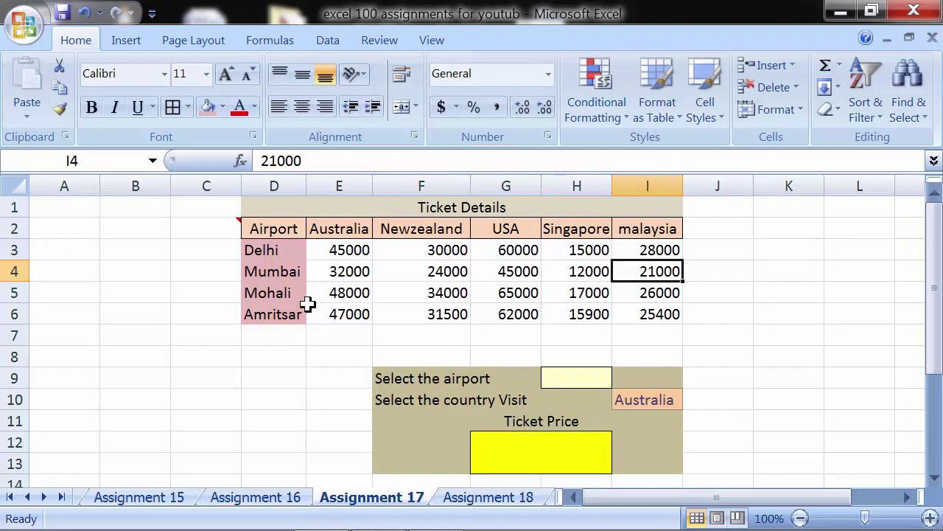
- Step through Mohali's fares, including Singapore 17000 and malaysia 26000, then the USA heading
left_click(335, 295)
left_click(450, 293)
left_click(504, 294)
left_click(573, 294)
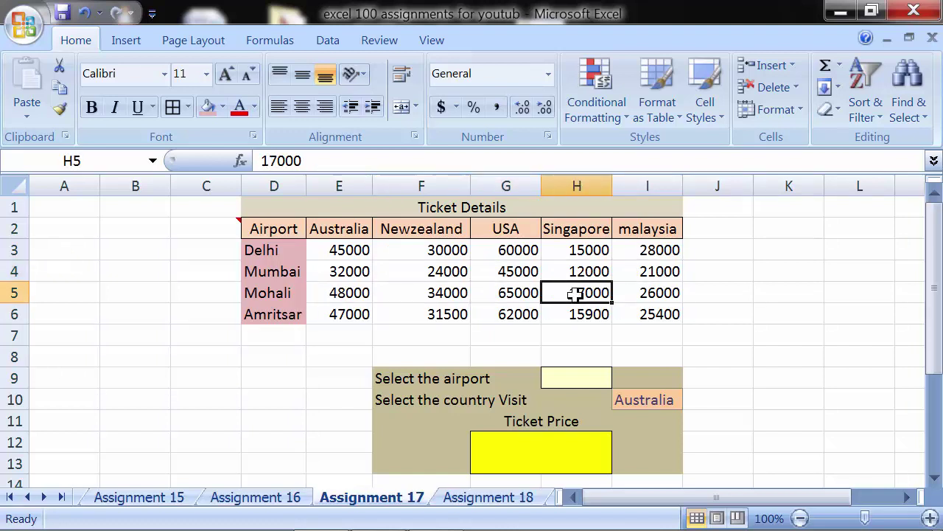
left_click(653, 293)
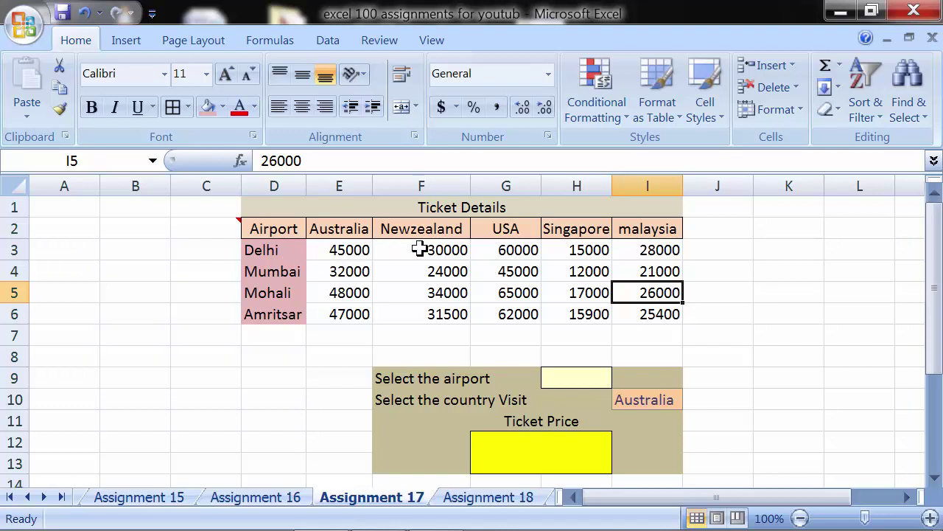
left_click(522, 232)
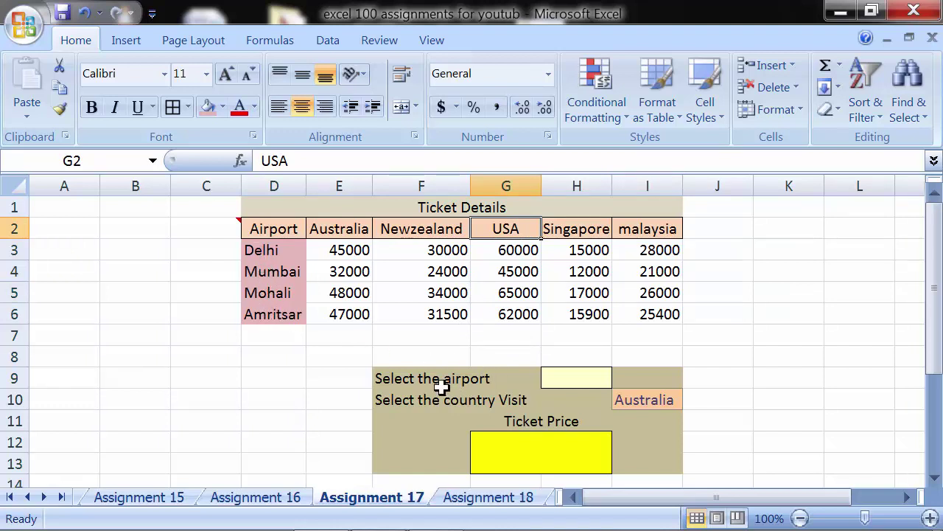
- Pick Mumbai in the H9 airport dropdown and Newzealand in the I10 country dropdown
left_click(409, 378)
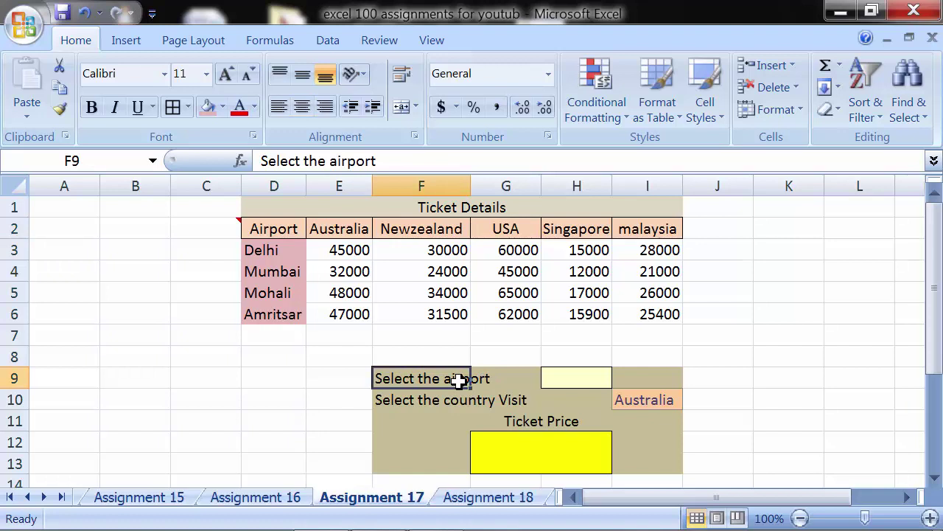
left_click(567, 372)
left_click(615, 380)
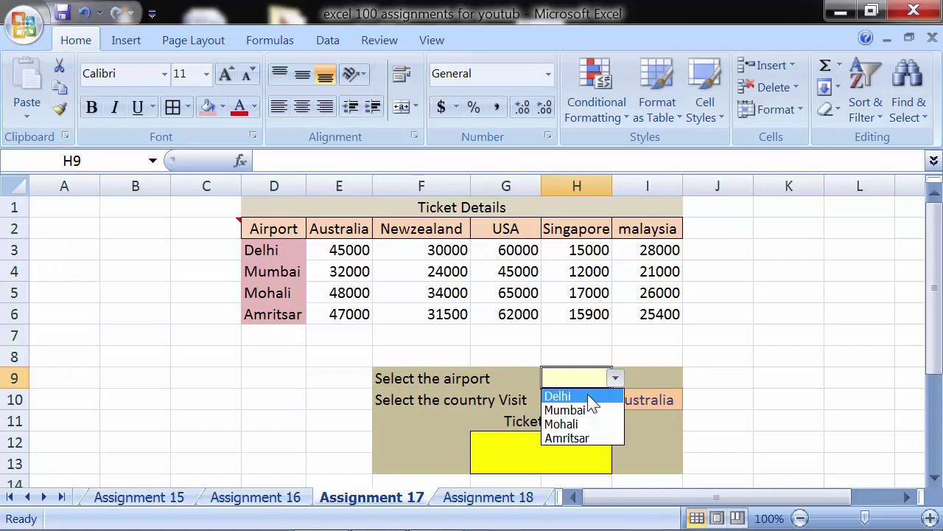
left_click(587, 413)
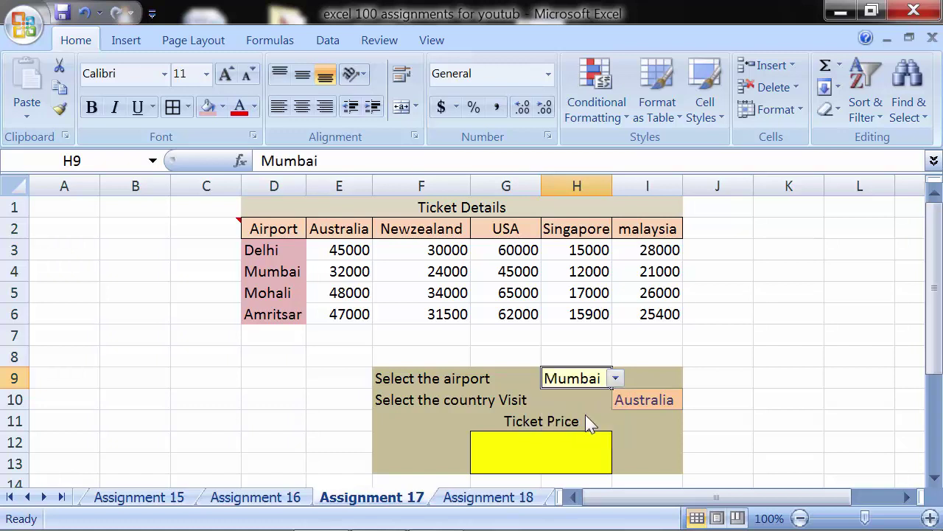
left_click(658, 405)
left_click(687, 402)
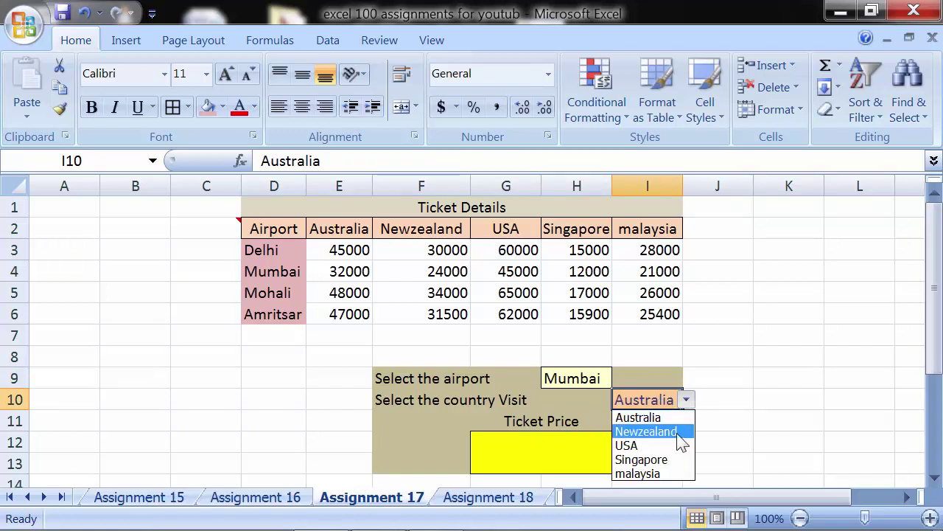
left_click(677, 433)
left_click(582, 460)
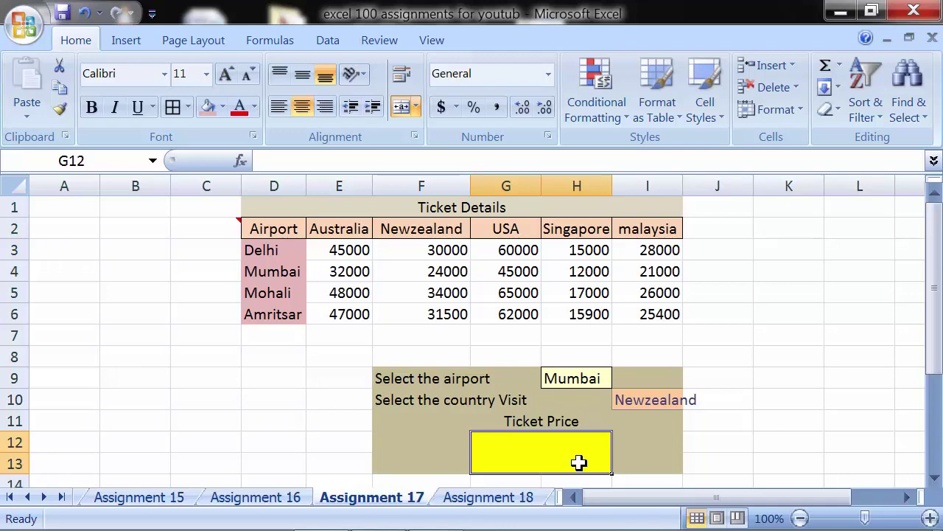
- In G12, erase the started =index entry and begin =Vlookup( instead
type("=i")
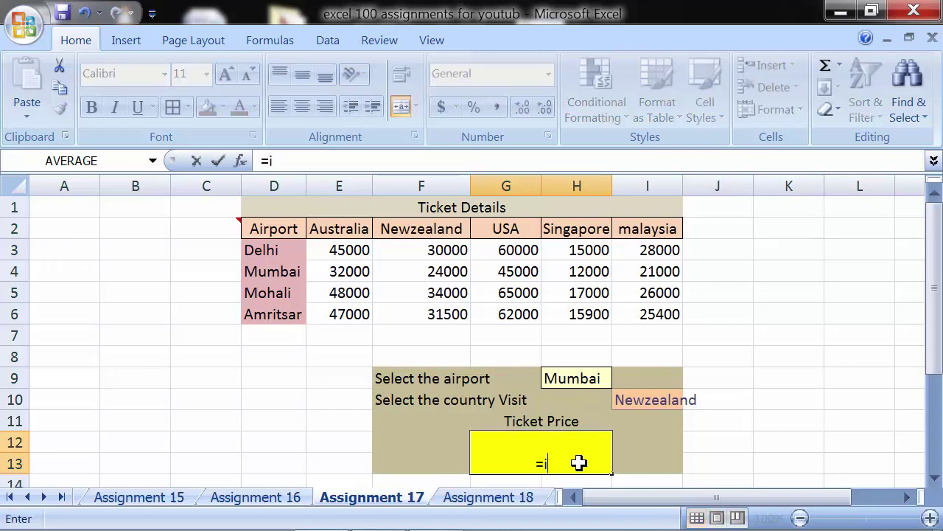
type("ndex")
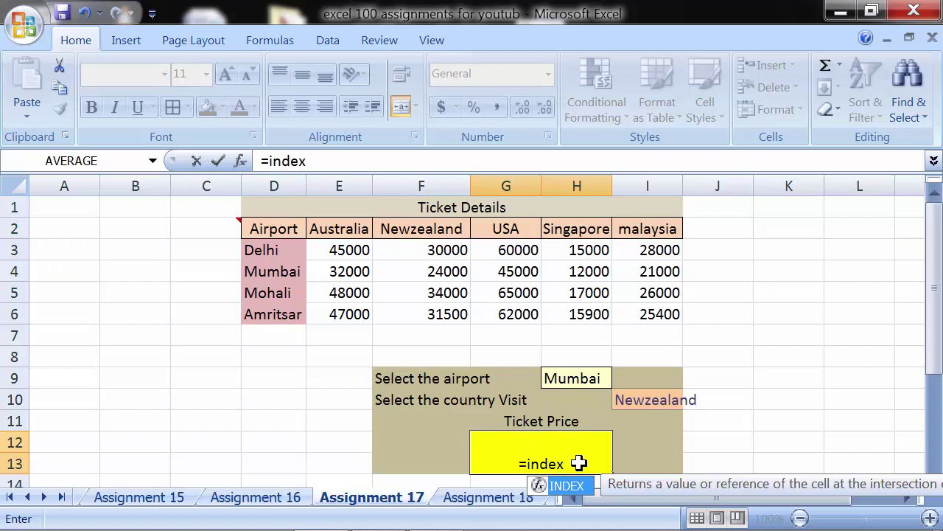
key("BackSpace")
key("BackSpace")
key("BackSpace")
key("BackSpace")
key("BackSpace")
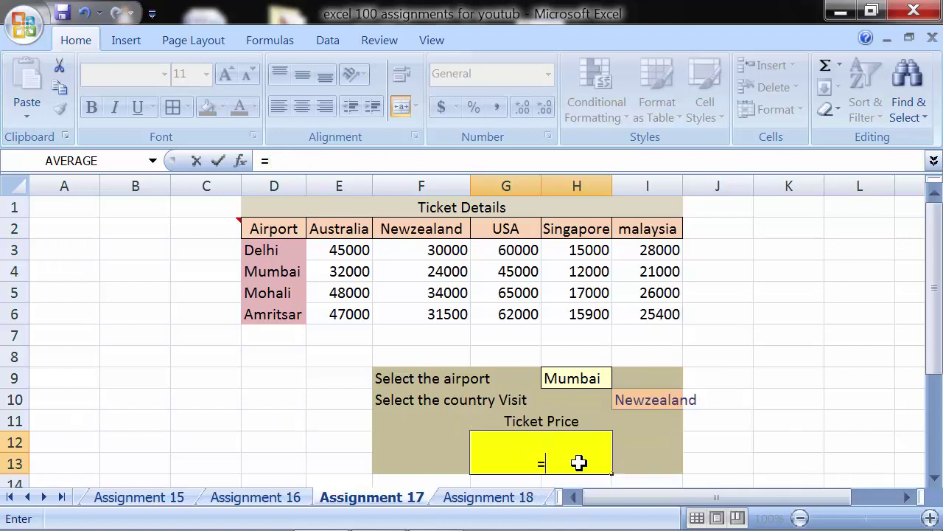
type("Vlook")
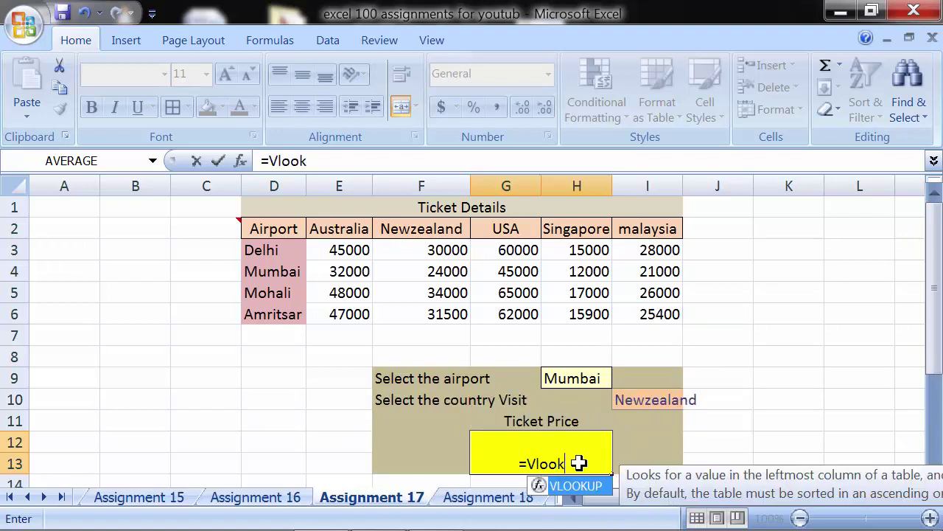
type("up")
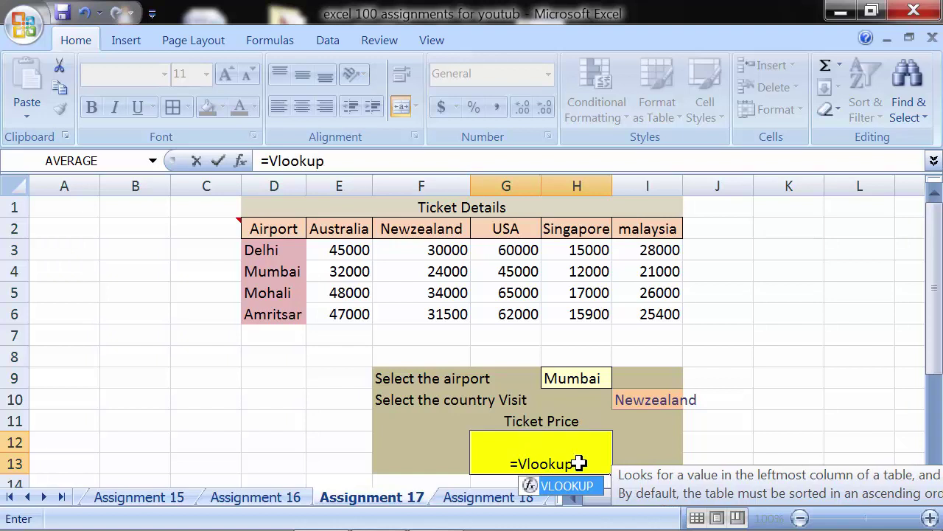
type("(")
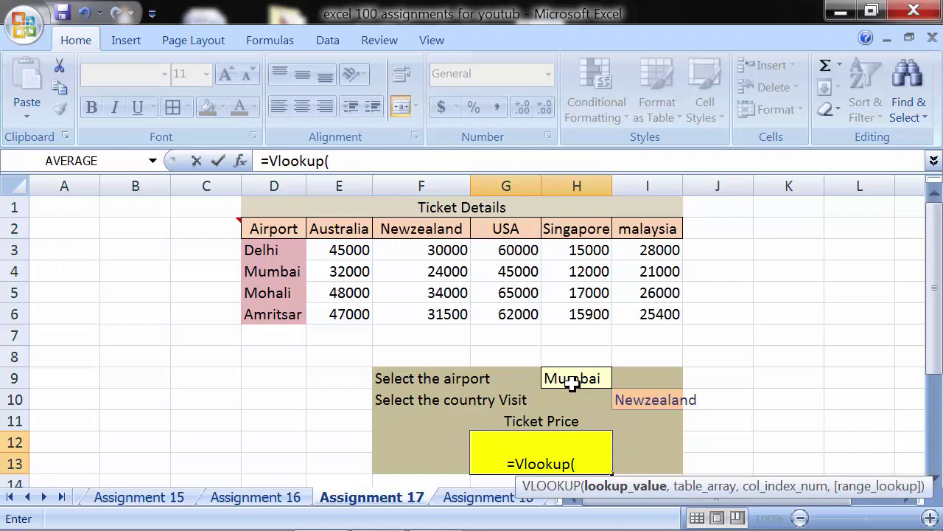
- Give the VLOOKUP lookup value H9 and table range D2:I6
left_click(573, 379)
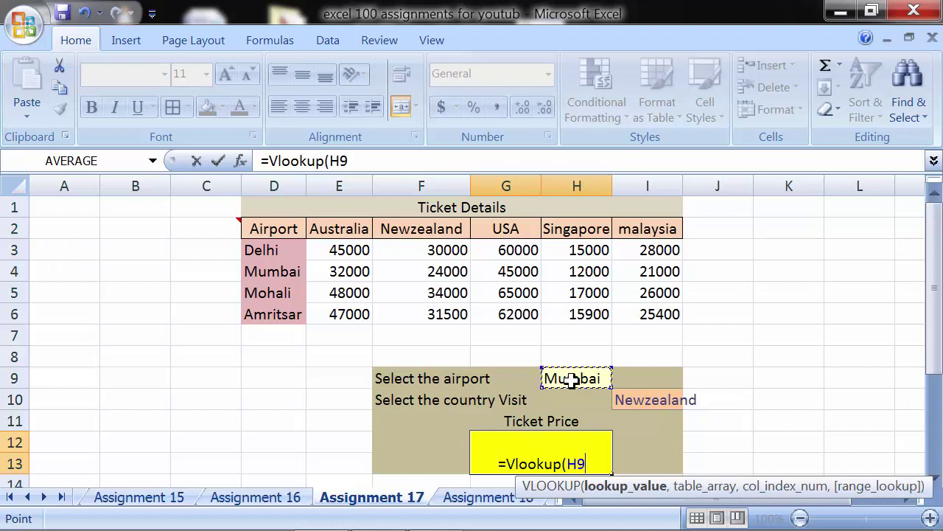
left_click(625, 399)
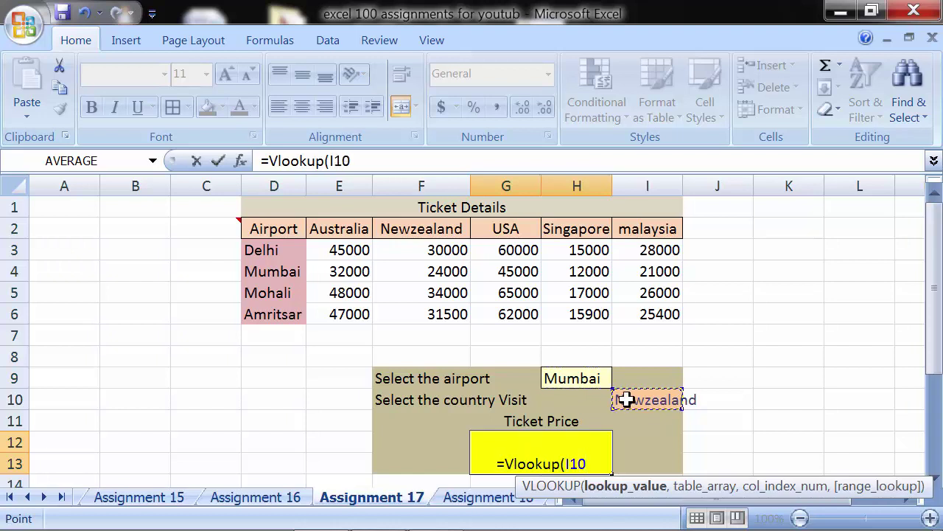
left_click(600, 393)
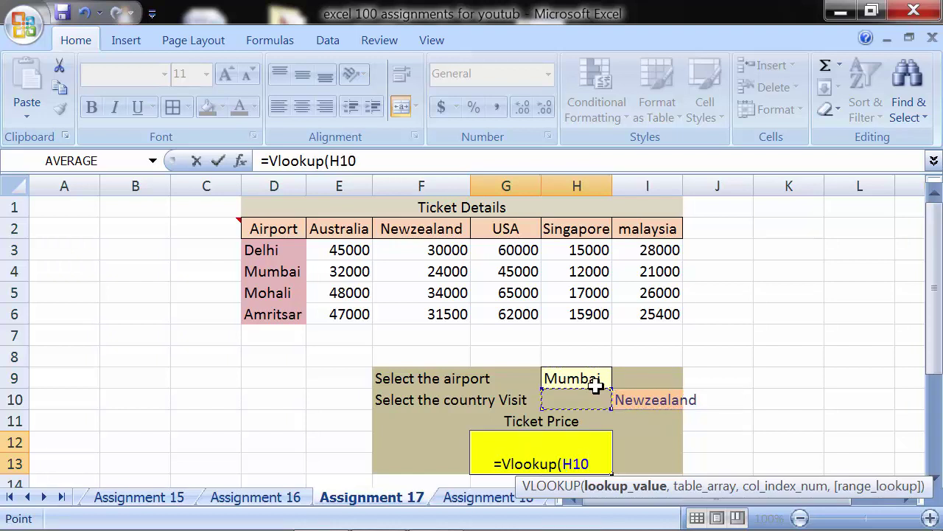
left_click(596, 384)
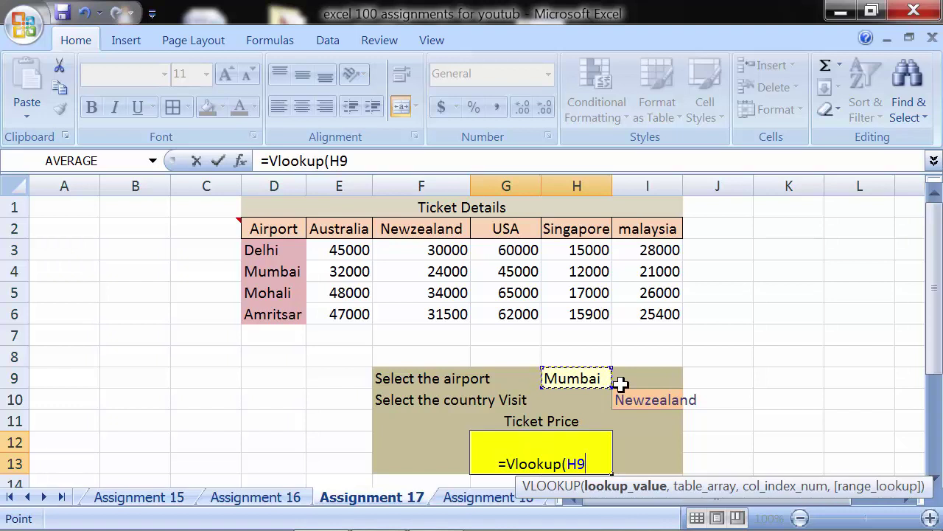
type(",")
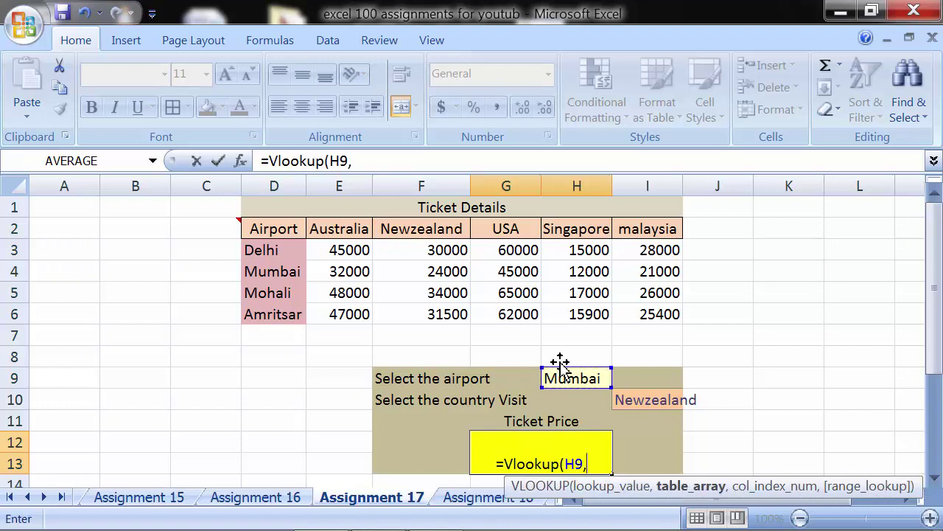
mouse_move(274, 222)
left_mouse_down()
mouse_move(489, 298)
mouse_move(641, 310)
left_mouse_up()
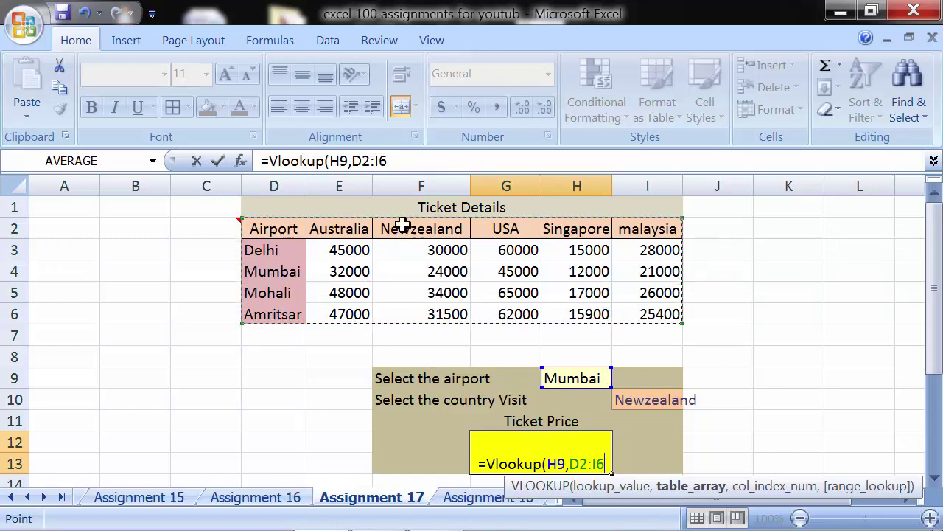
- Add MATCH(I10,D2:I2,0) as the column index and FALSE for an exact match
type(",")
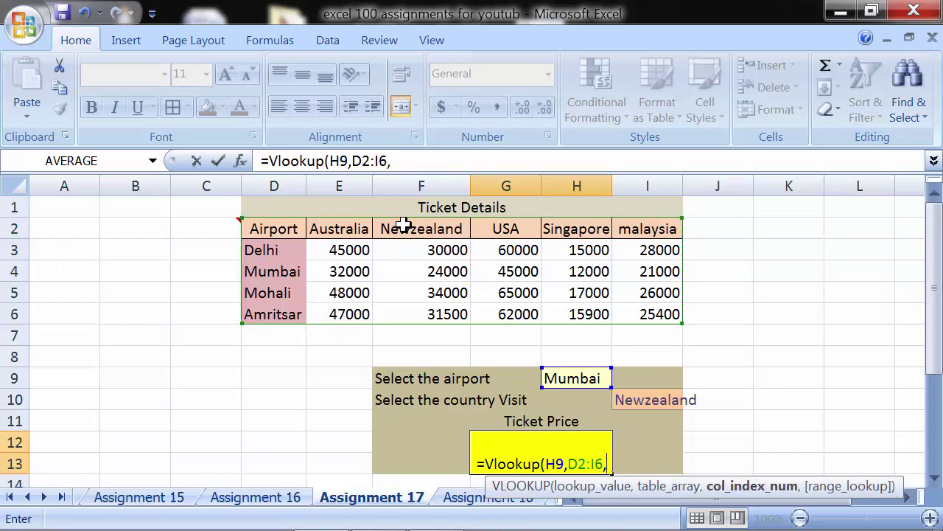
type("match")
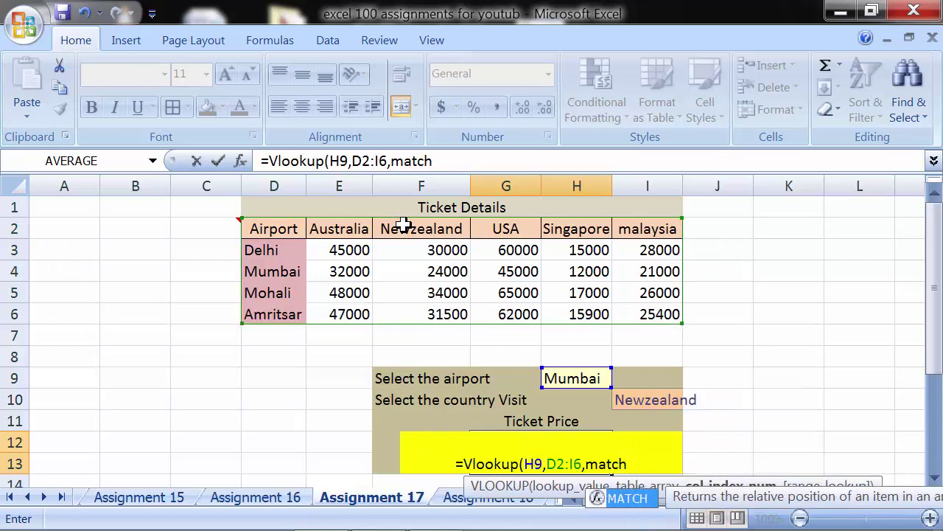
type("(")
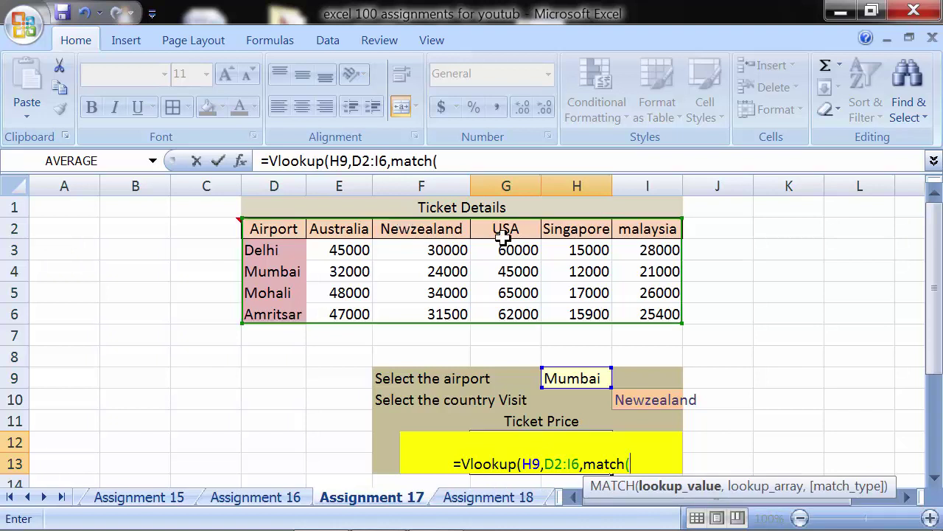
left_click(634, 396)
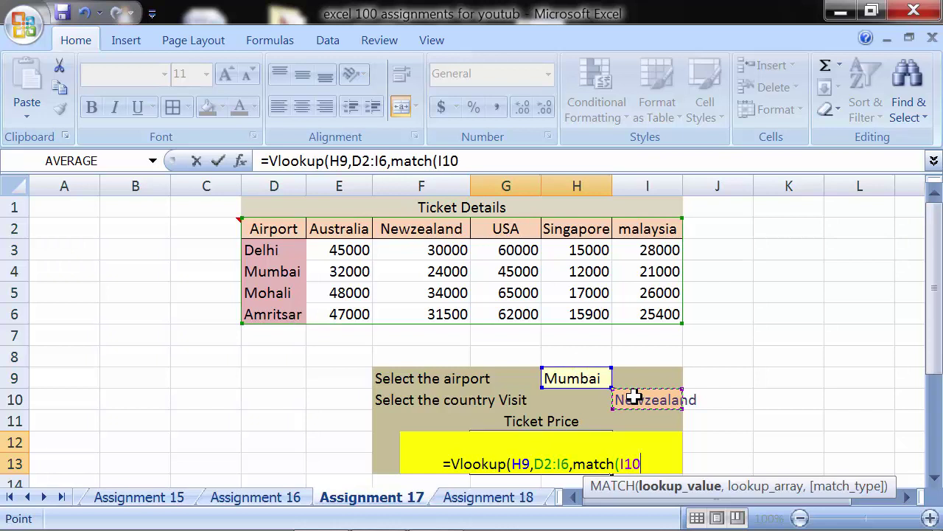
type(",")
left_click_drag(273, 230, 660, 229)
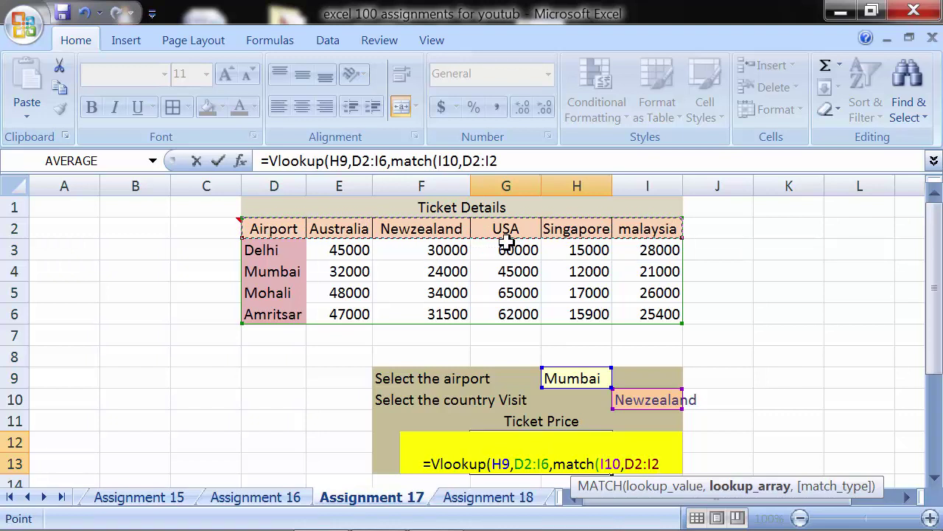
type(",")
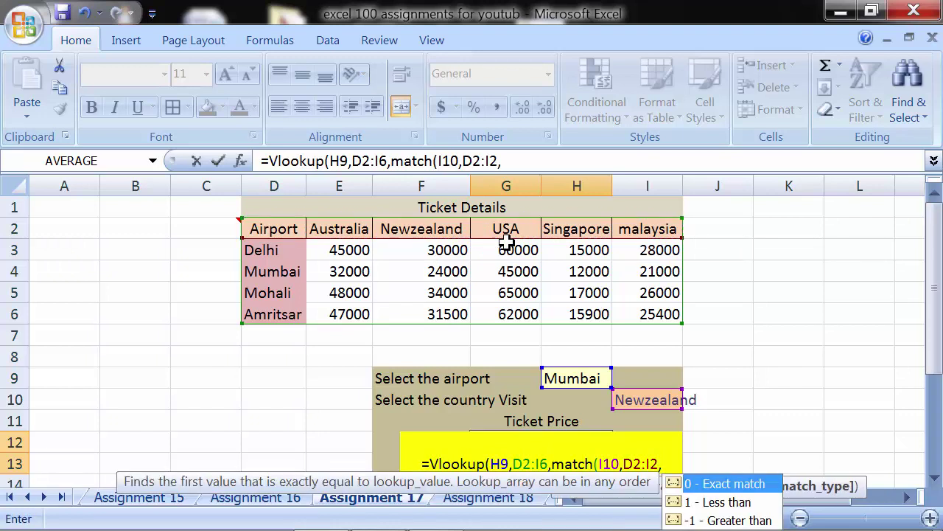
type("0)")
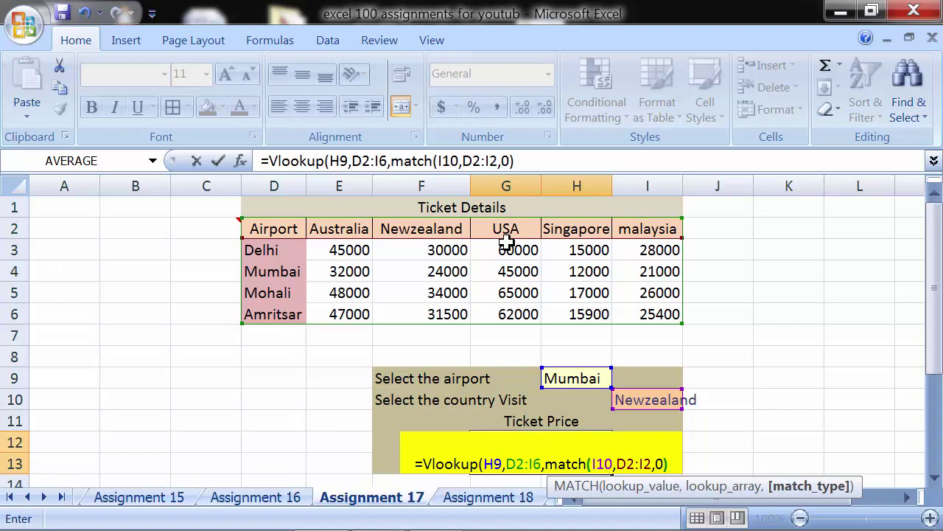
type(",")
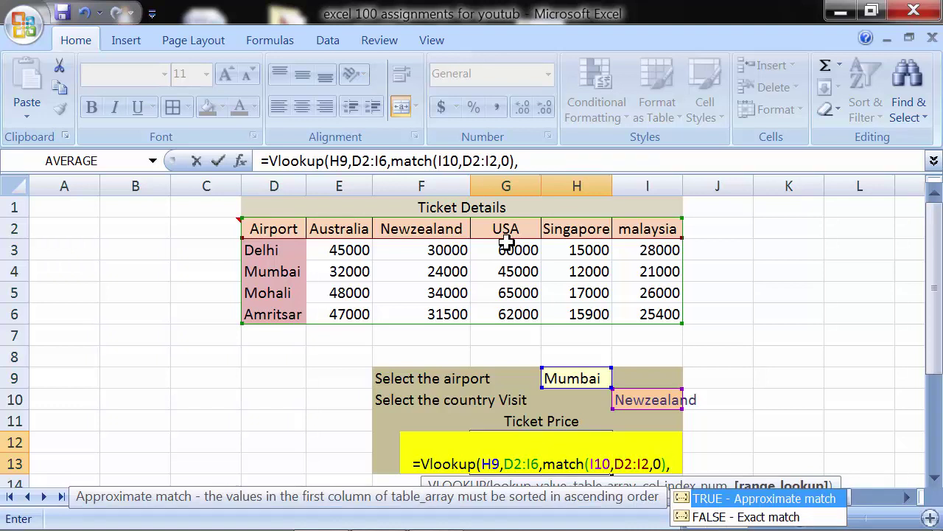
type("f")
key("Down")
key("Tab")
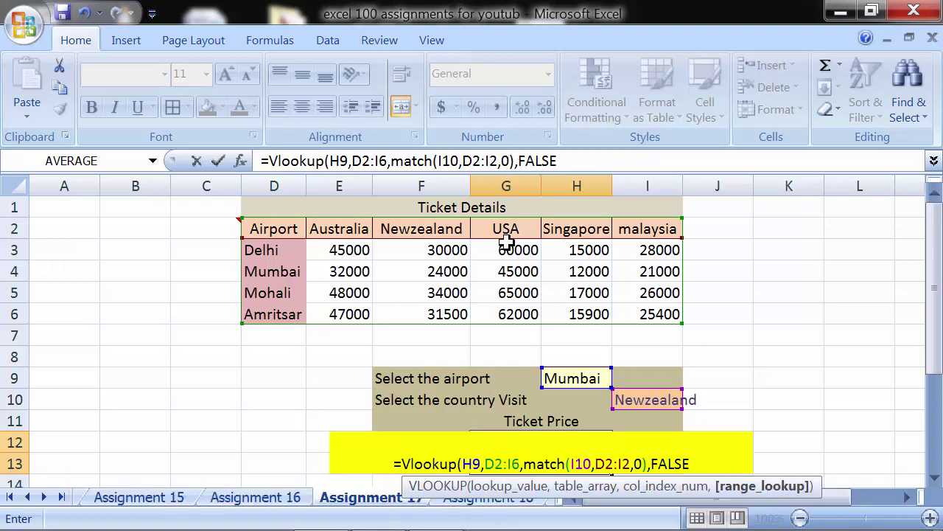
- Close and commit the VLOOKUP formula, then check it in G12, showing 24000
type(")")
key("Return")
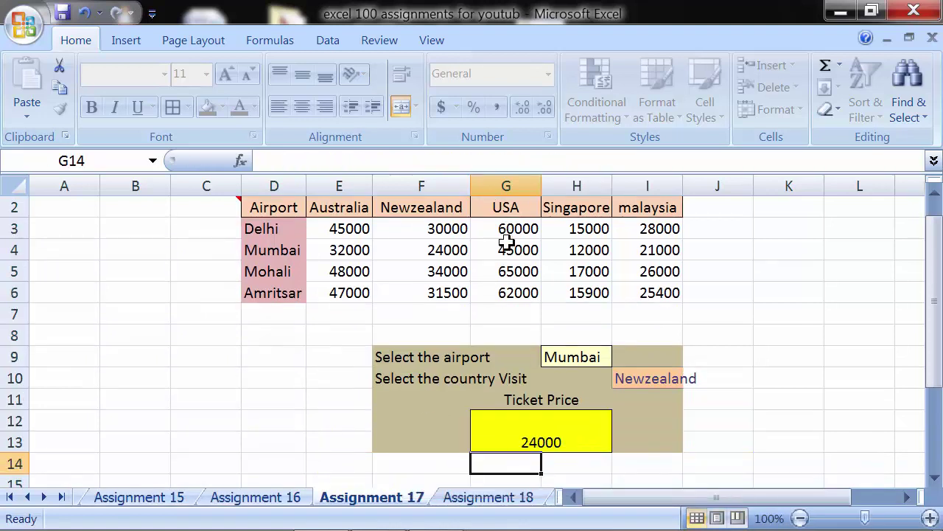
left_click(553, 442)
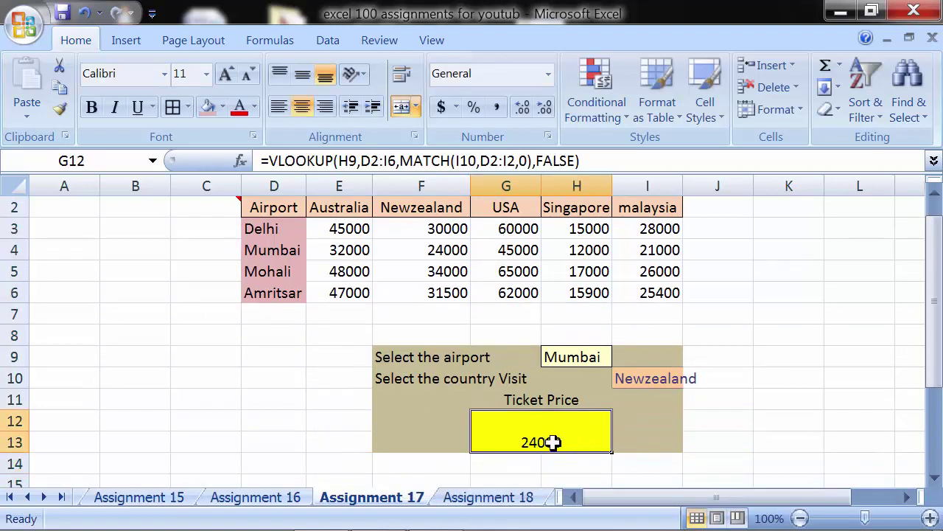
- Switch the airport in H9 to Delhi from its dropdown
left_click(582, 356)
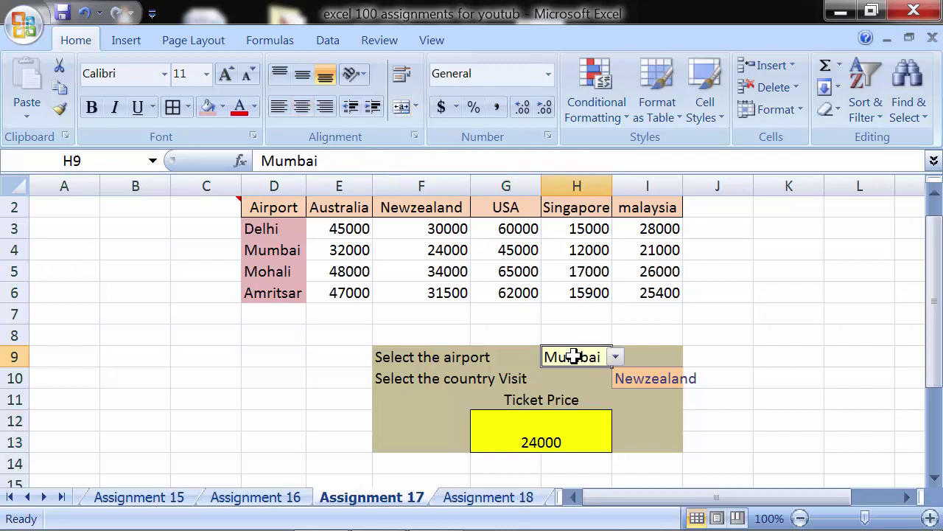
left_click(637, 379)
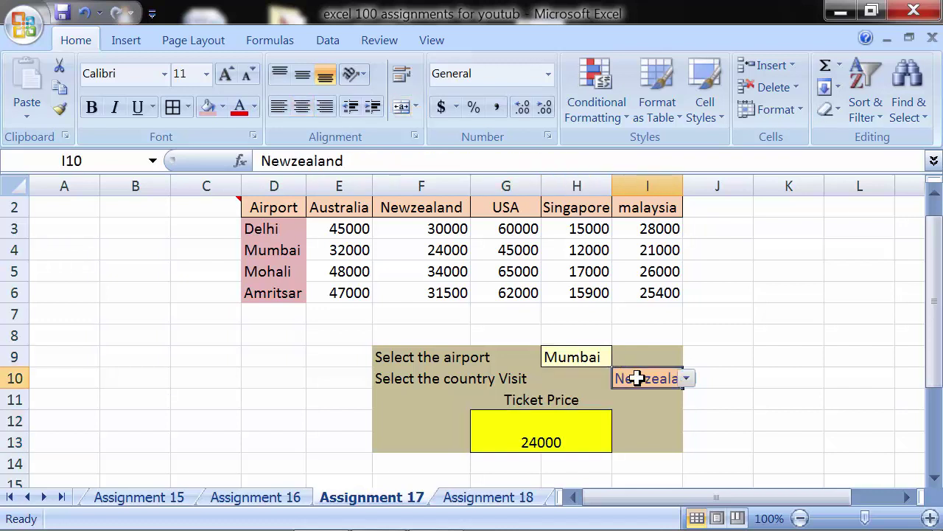
left_click(600, 356)
left_click(615, 357)
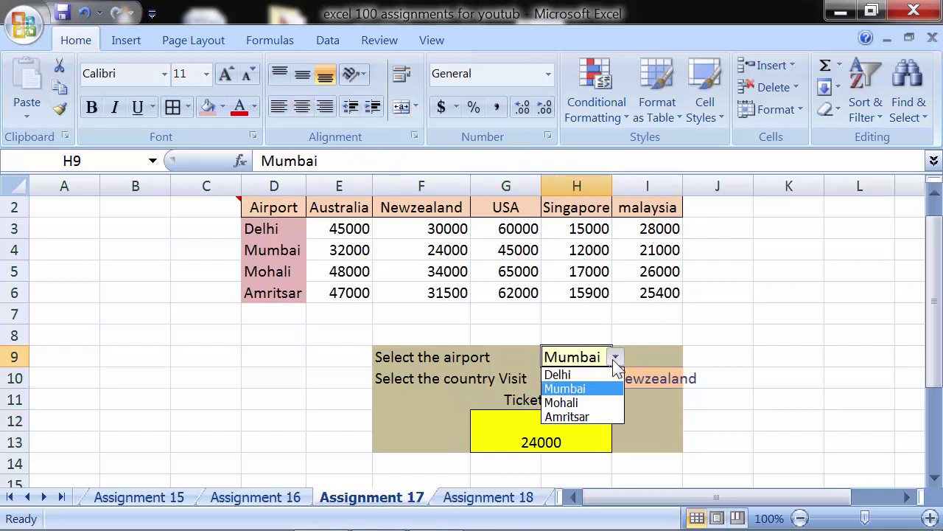
left_click(603, 375)
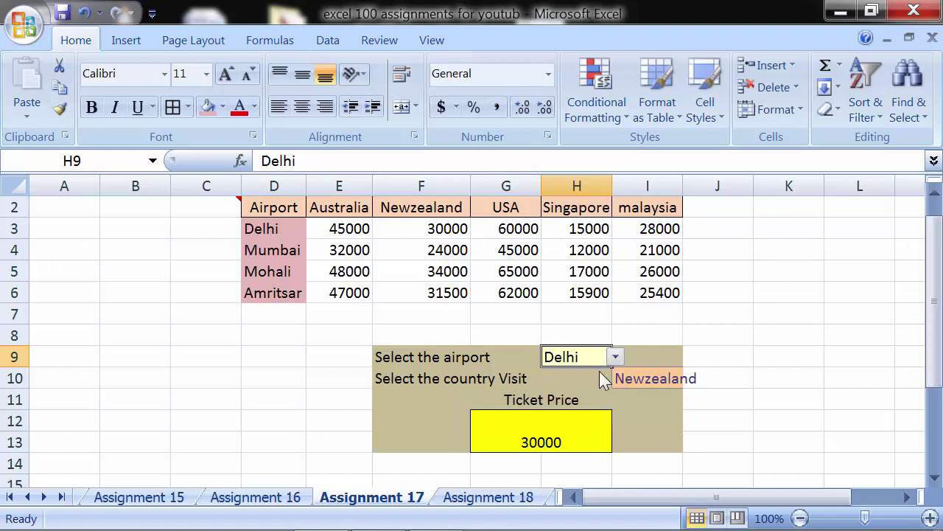
- Change the airport to Mohali so G12 shows 34000 for Newzealand
left_click(625, 379)
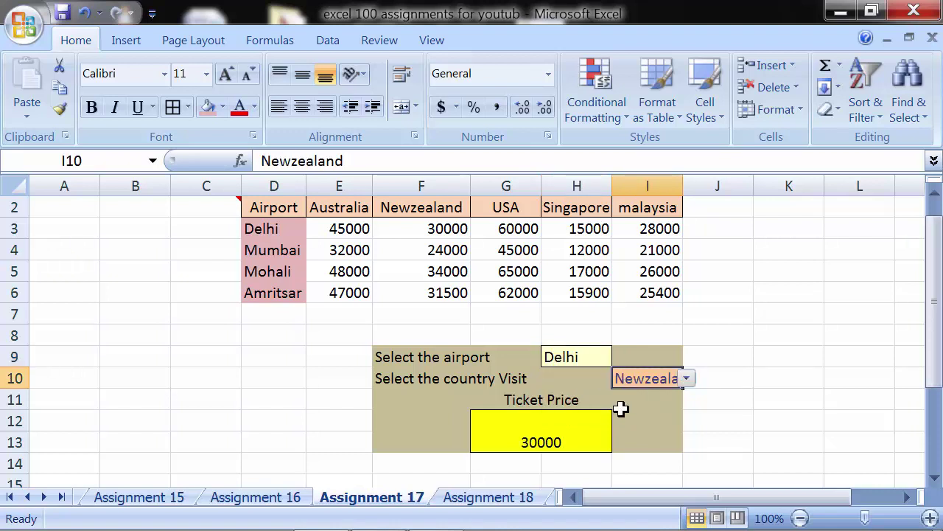
left_click(586, 360)
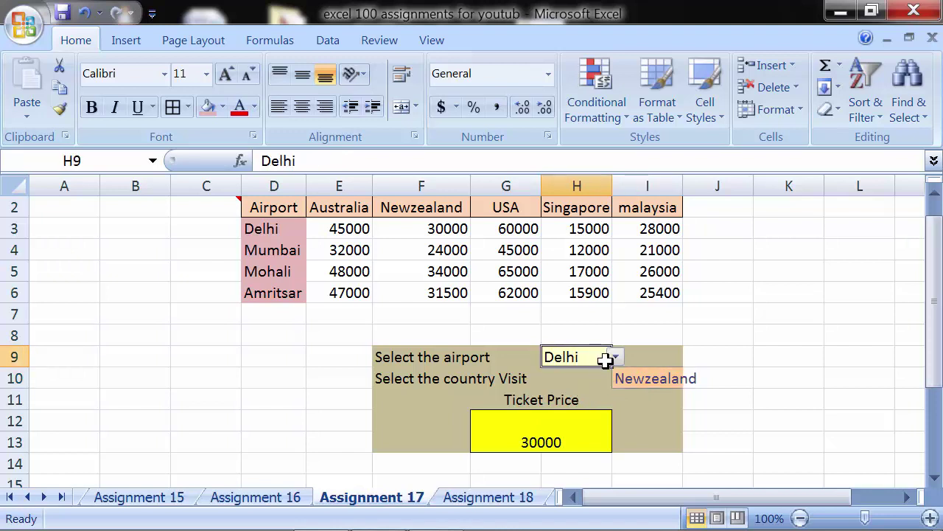
left_click(615, 357)
left_click(595, 402)
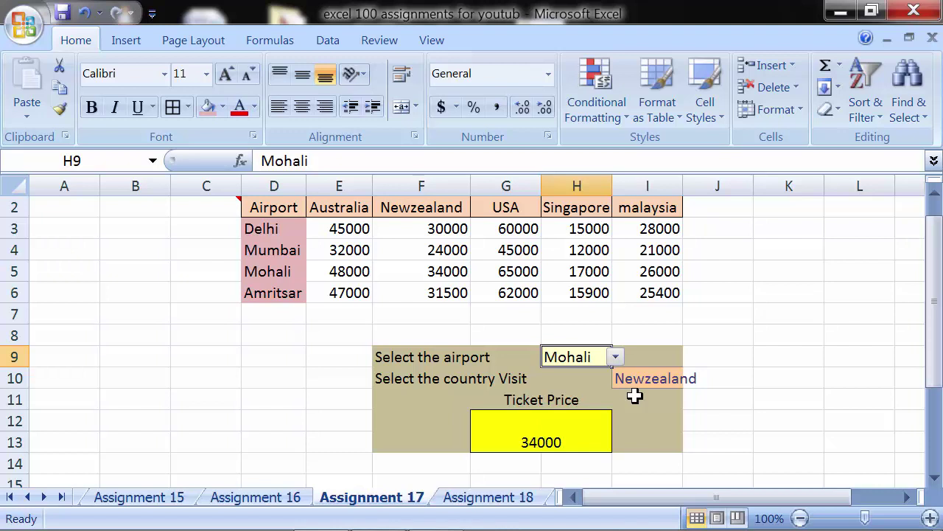
left_click(553, 429)
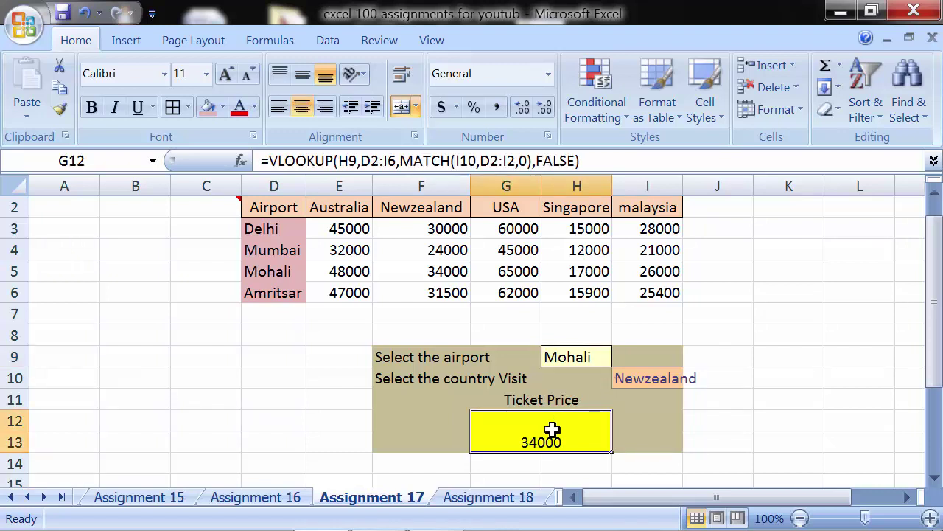
- Start =hlookup in G12 with lookup value I10 and table D2:I6
type("=hlo")
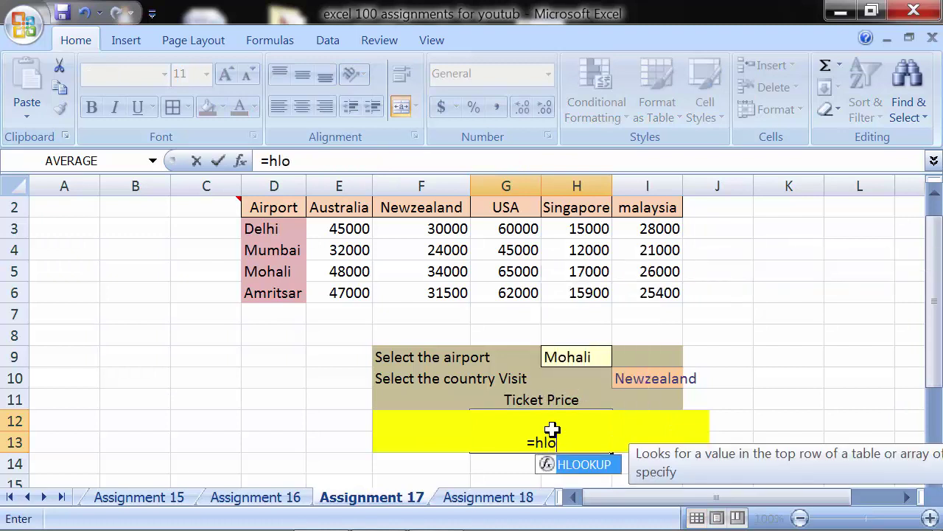
type("okup(")
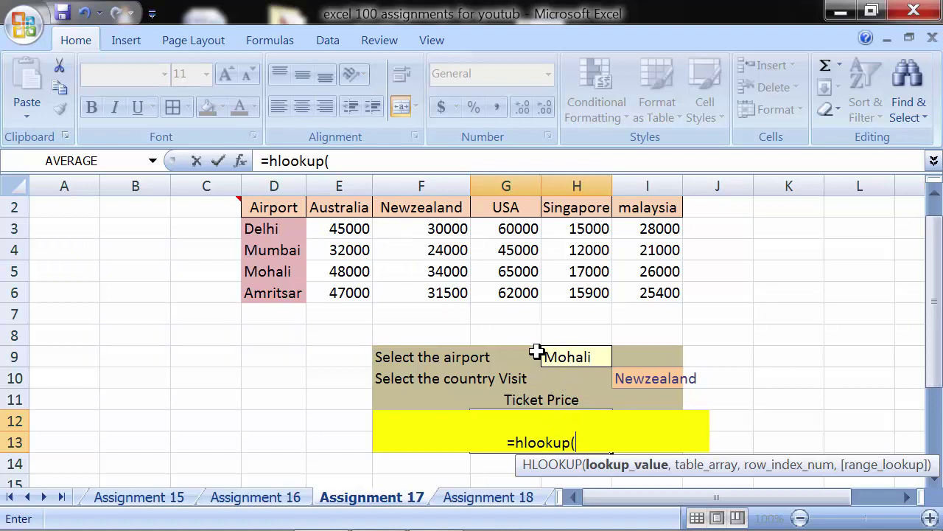
left_click(632, 379)
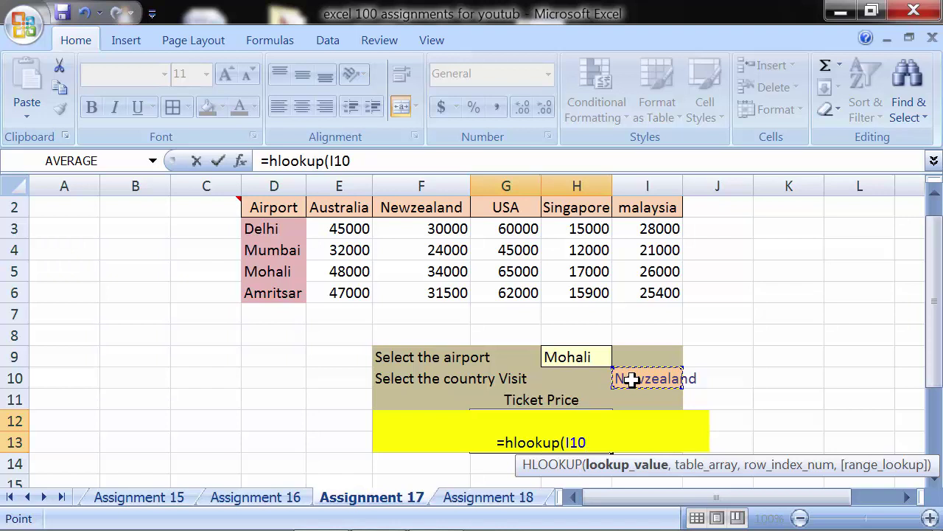
type(",")
left_click(284, 210)
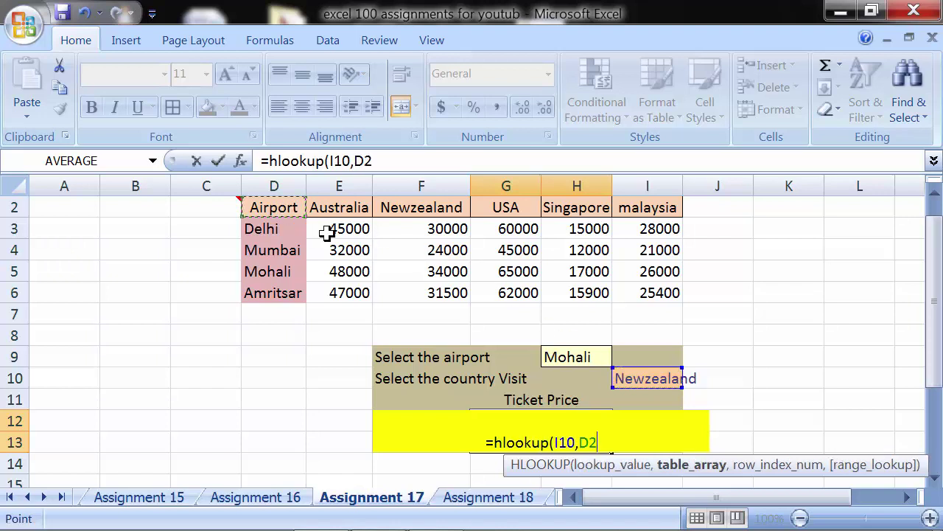
left_click_drag(327, 233, 626, 295)
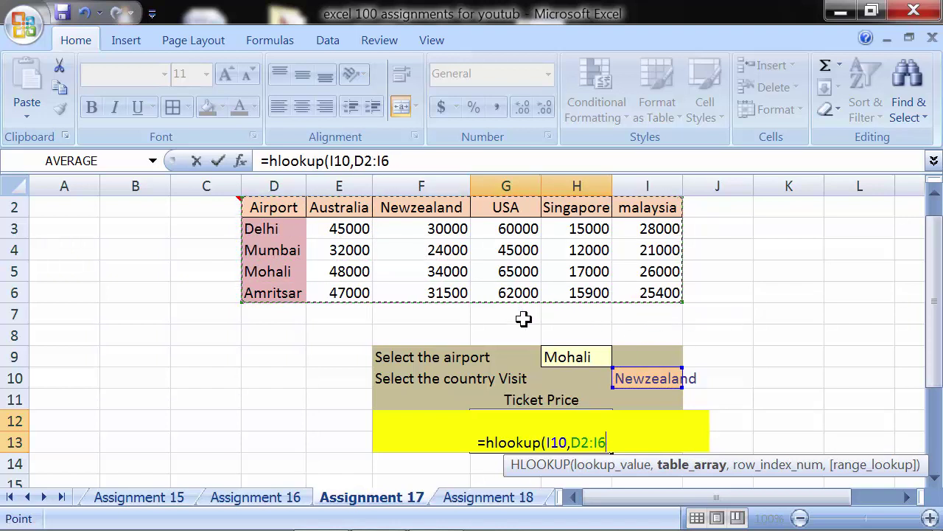
type(",")
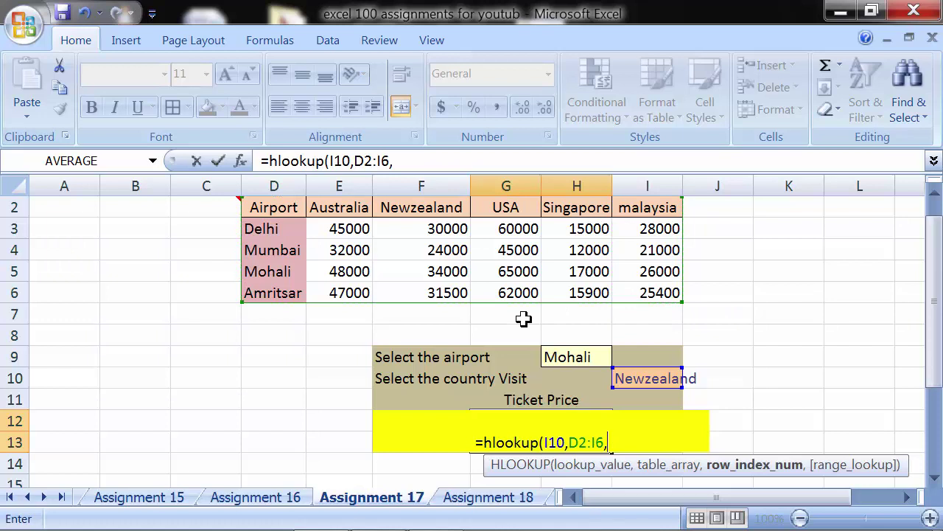
- Add match(H9,D2:D6,0) as the row index and FALSE, then commit the formula
type("match")
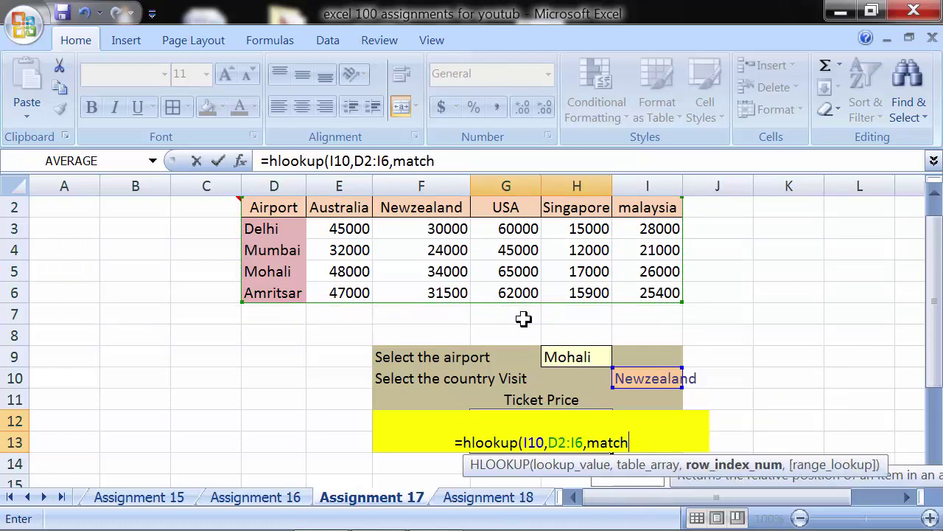
type("(")
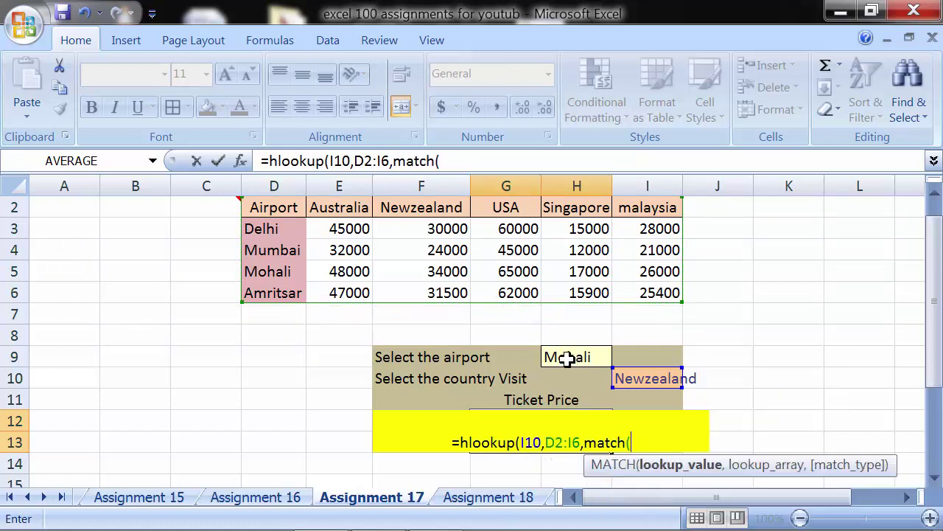
left_click(566, 360)
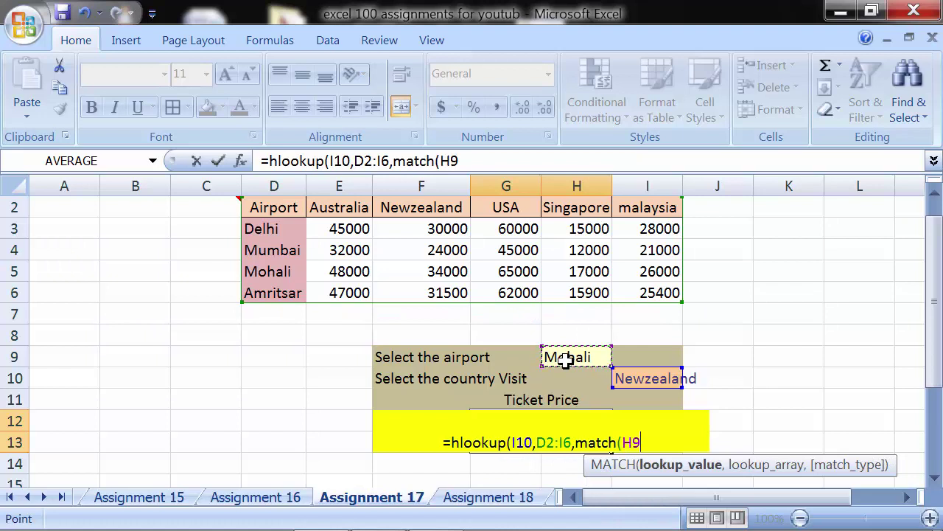
type(",")
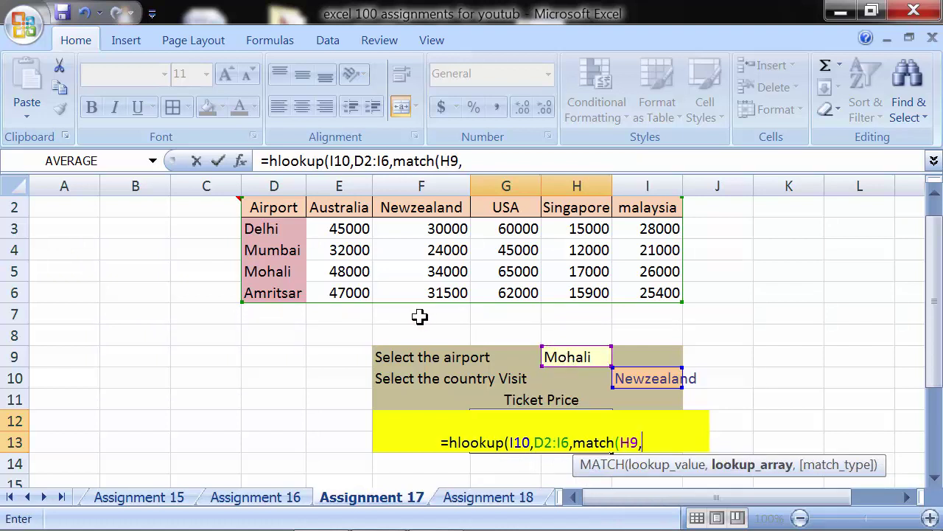
left_click_drag(287, 207, 286, 292)
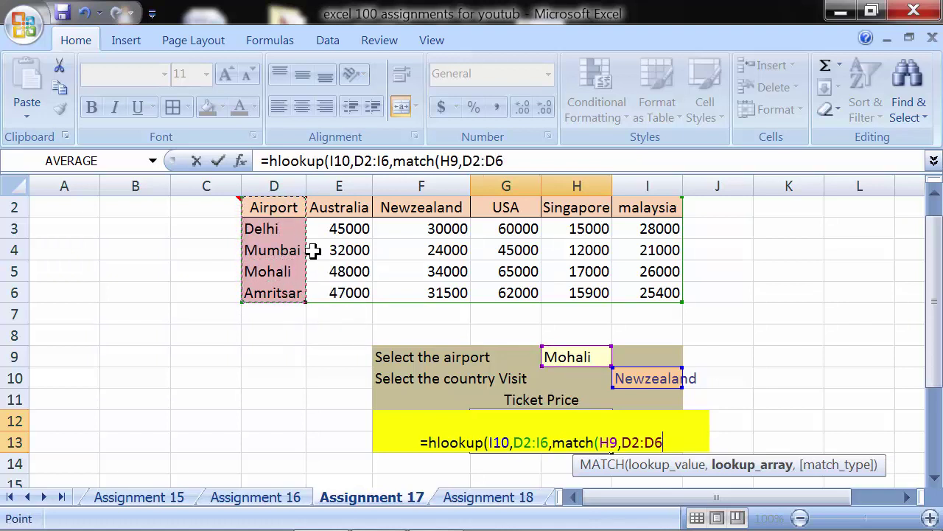
type(",0")
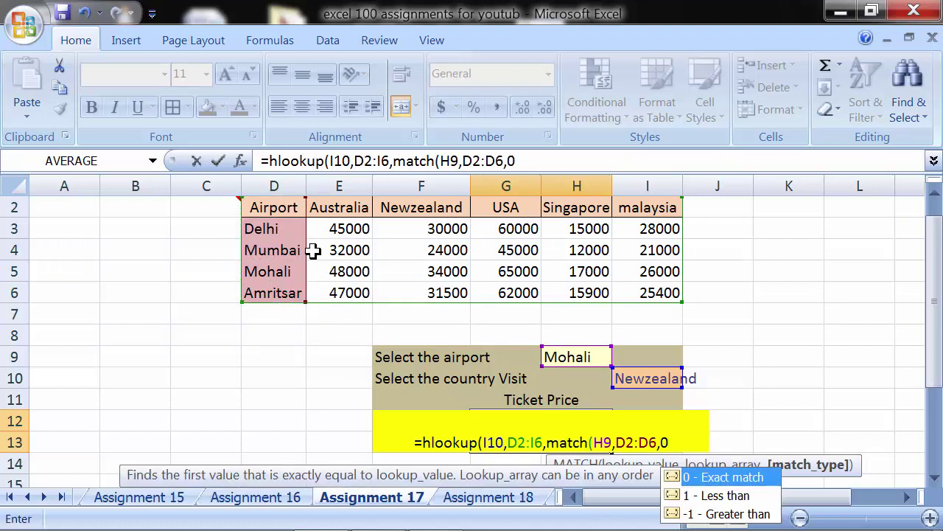
type("),")
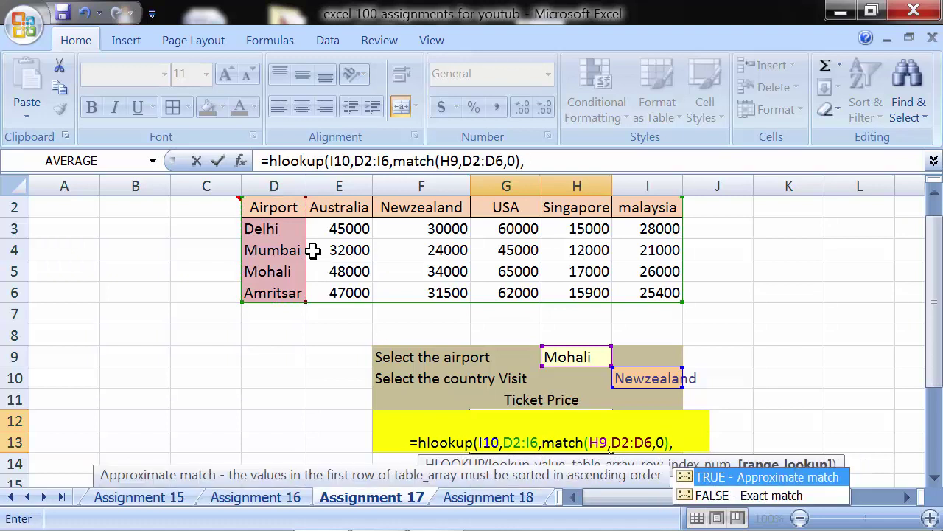
type("fa")
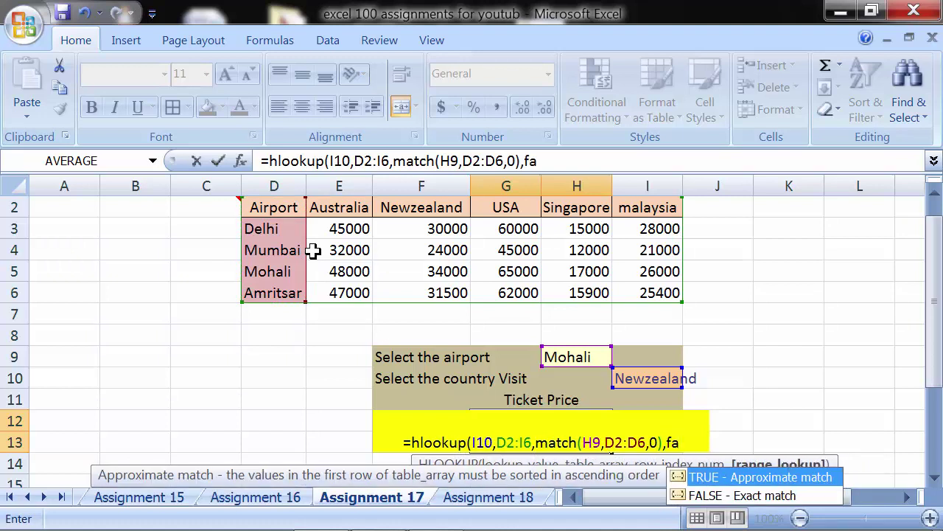
key("Down")
key("Tab")
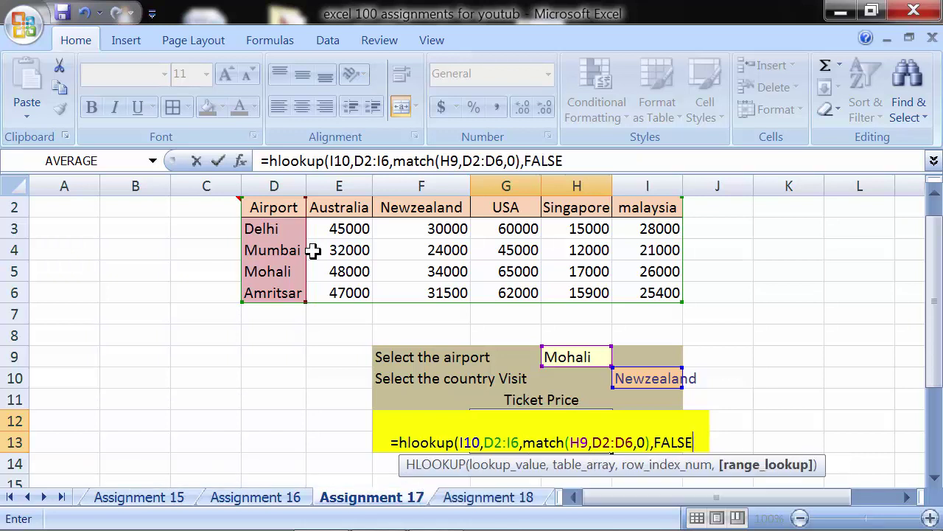
key("Return")
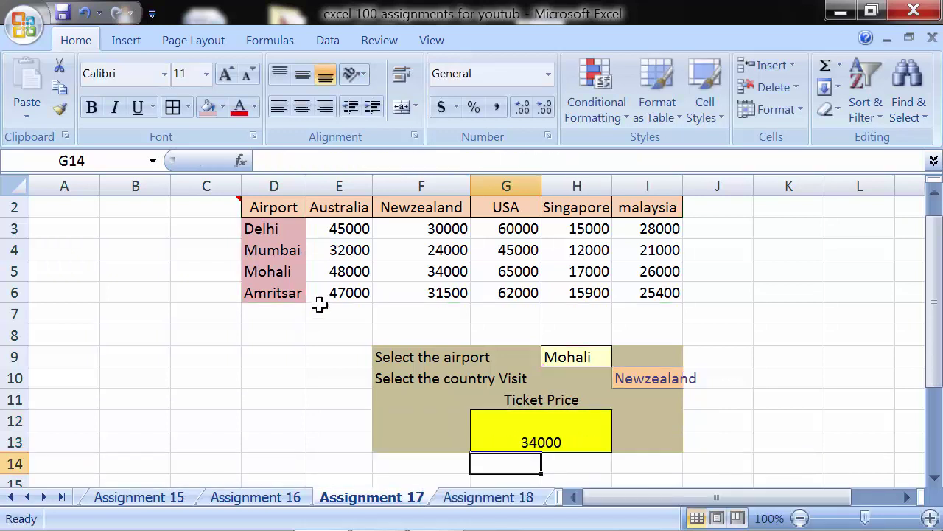
- Pick Delhi from H9's dropdown and USA from I10's, so G12 reads 60000
left_click(514, 427)
left_click(603, 358)
left_click(616, 357)
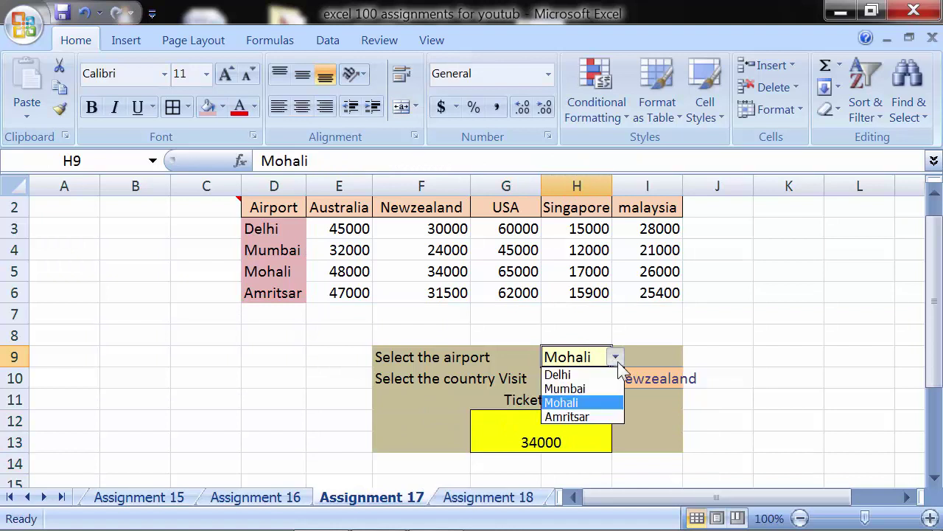
left_click(604, 379)
left_click(634, 379)
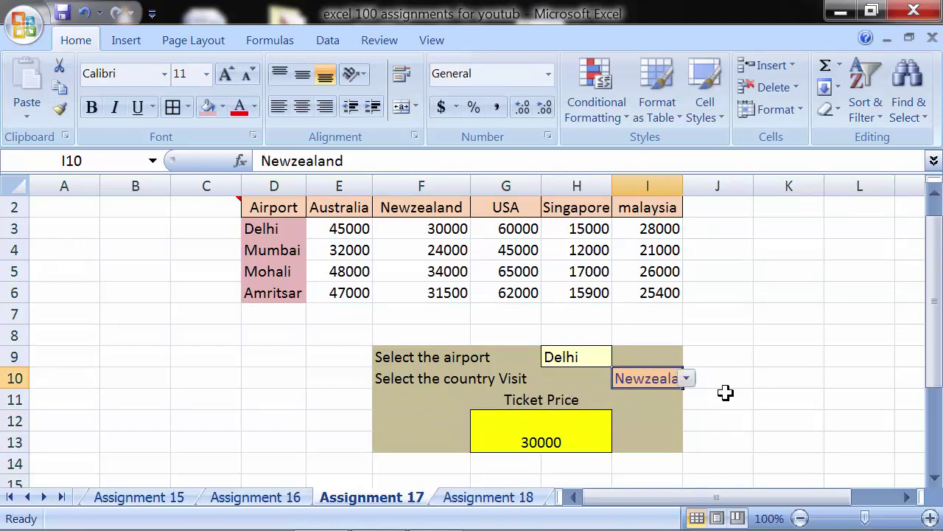
left_click(686, 379)
left_click(630, 423)
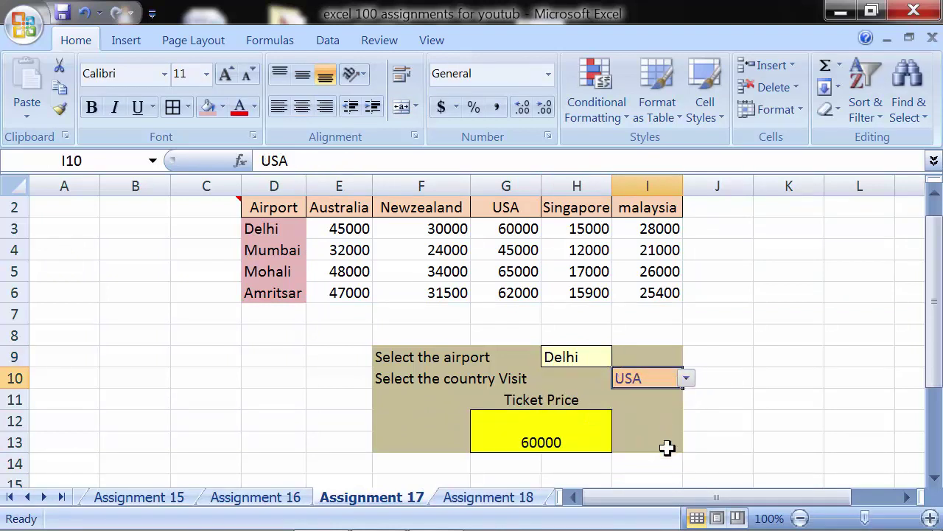